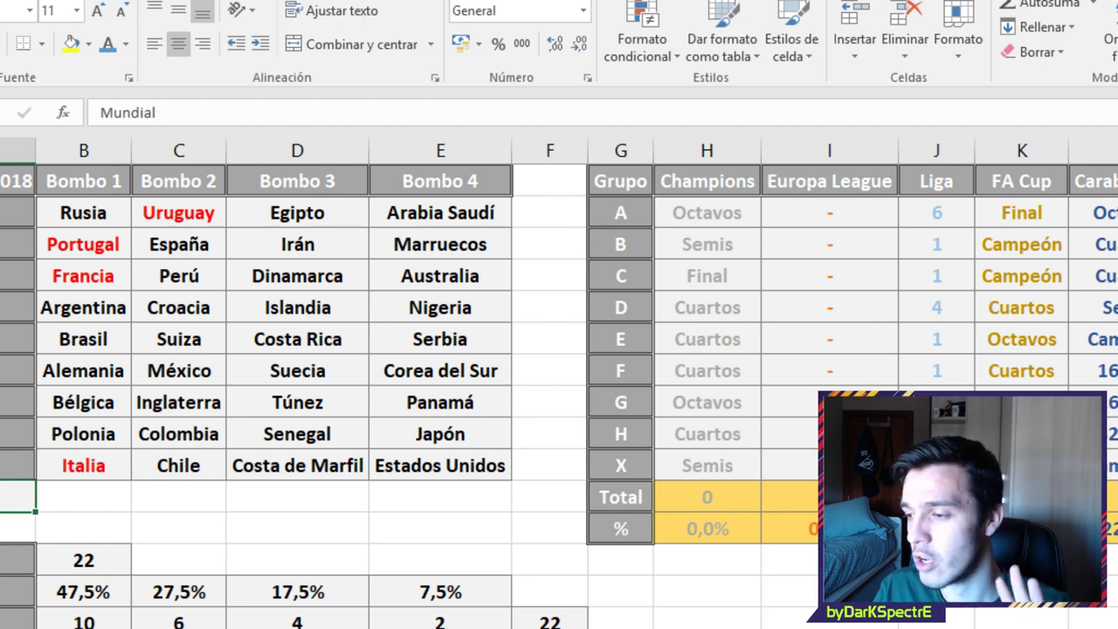
Check the formula in the Total row of the Champions column, returning to the cell below the group draw table
{"action": "key", "text": "Right"}
{"action": "key", "text": "Right"}
{"action": "key", "text": "Right"}
{"action": "key", "text": "Right"}
{"action": "key", "text": "Right"}
{"action": "key", "text": "Right"}
{"action": "key", "text": "Right"}
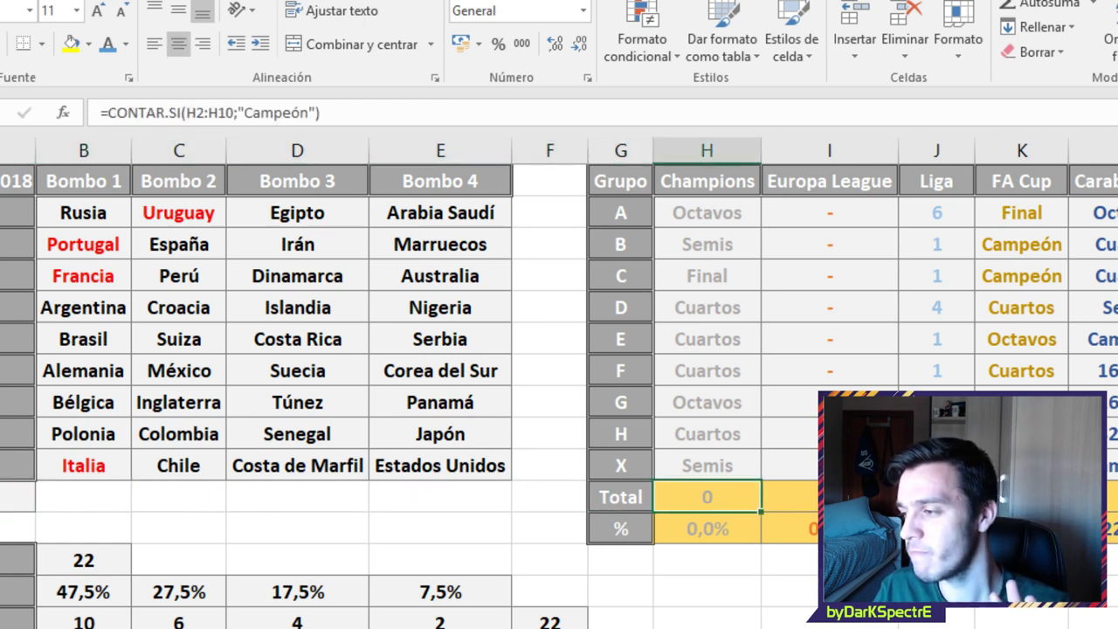
{"action": "key", "text": "Left"}
{"action": "key", "text": "Left"}
{"action": "key", "text": "Left"}
{"action": "key", "text": "Left"}
{"action": "key", "text": "Left"}
{"action": "key", "text": "Left"}
{"action": "key", "text": "Left"}
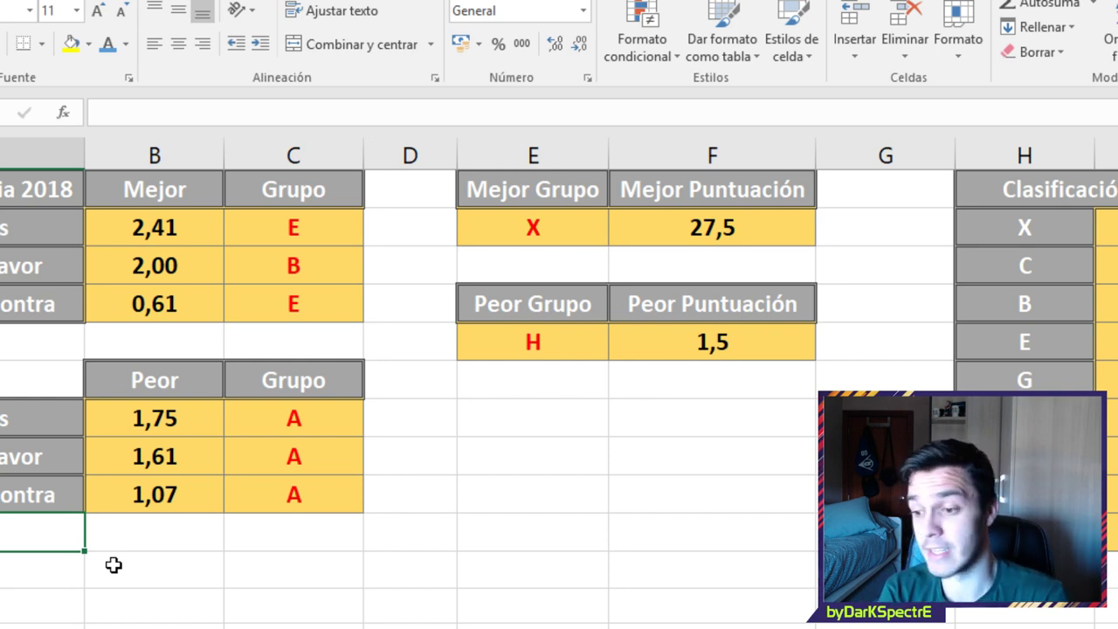
Compare the group draw and competition results sheet with the Resumen Final sheet
{"action": "key", "text": "ctrl+Page_Down"}
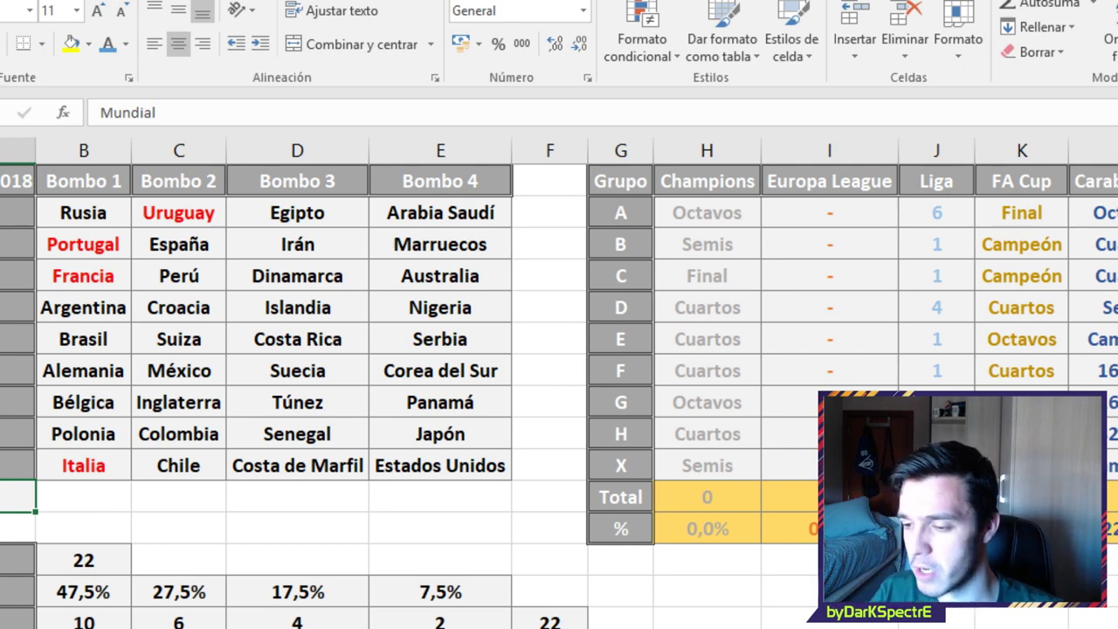
{"action": "key", "text": "ctrl+Page_Down"}
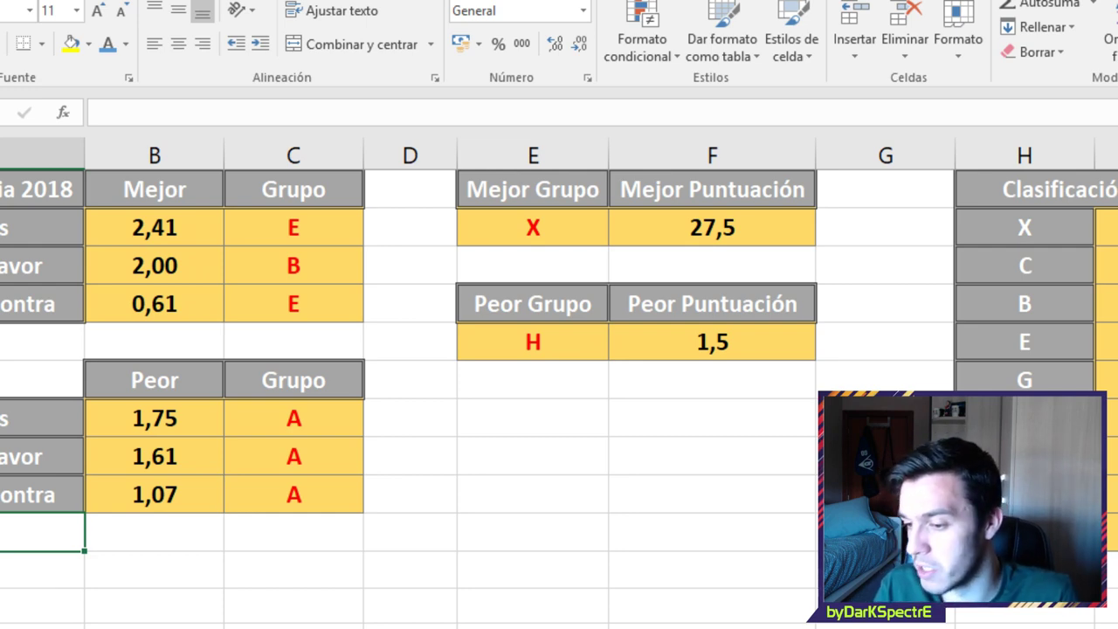
{"action": "key", "text": "ctrl+Page_Down"}
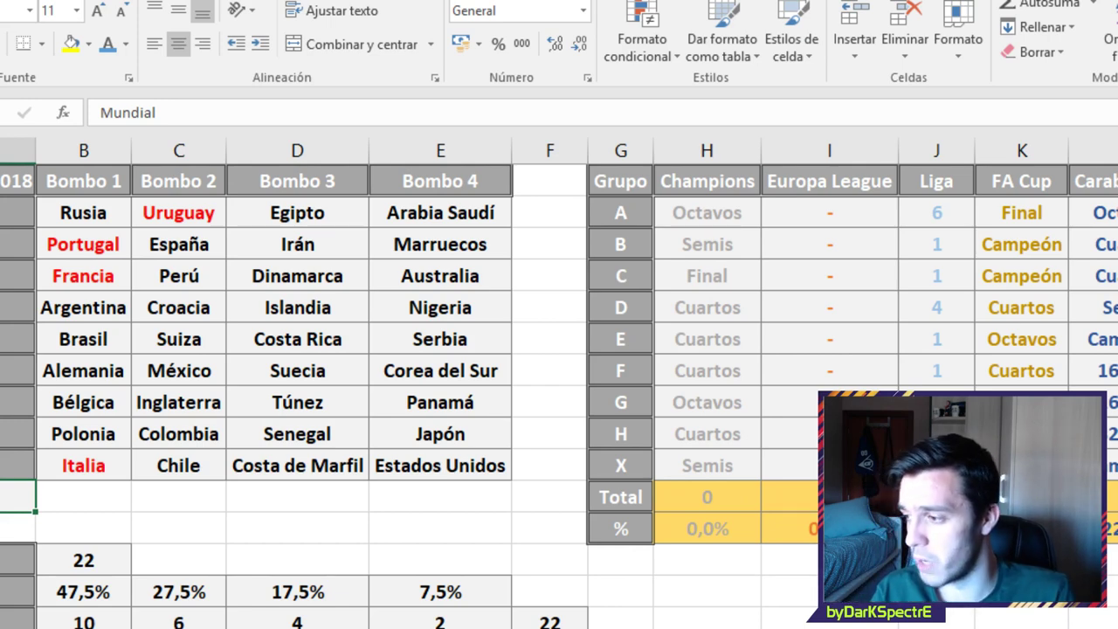
{"action": "key", "text": "ctrl+Page_Down"}
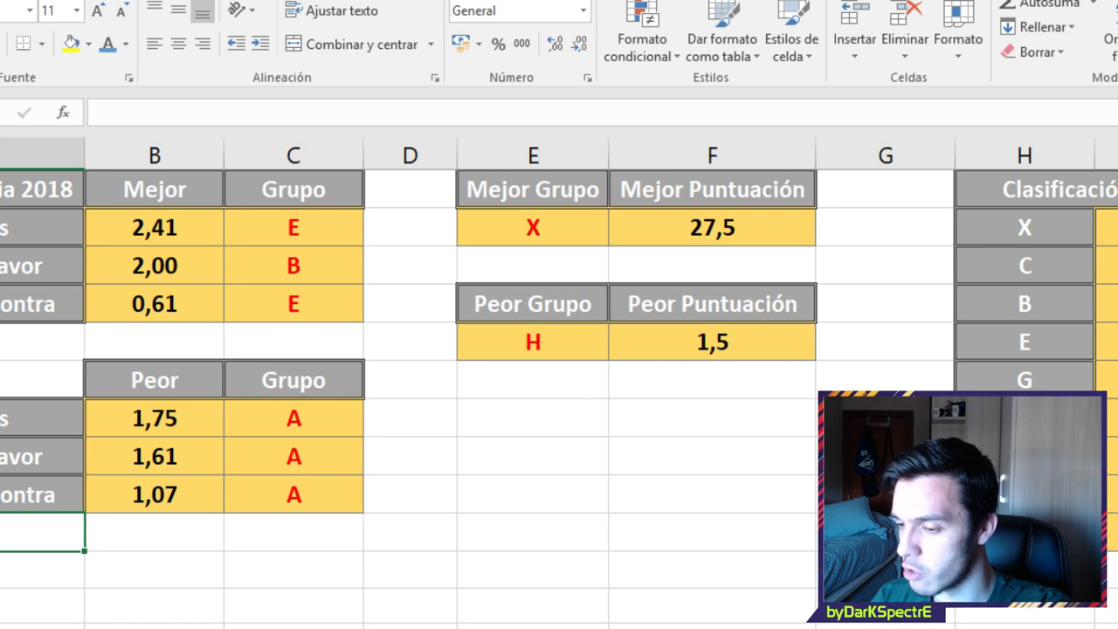
Examine the Clasificación Final, Puntos / Partido, Goles a Favor / Partido and Goles en Contra / Partido rankings on the Resumen Final sheet
{"action": "key", "text": "Right"}
{"action": "key", "text": "Right"}
{"action": "key", "text": "Right"}
{"action": "key", "text": "Right"}
{"action": "key", "text": "Right"}
{"action": "key", "text": "Right"}
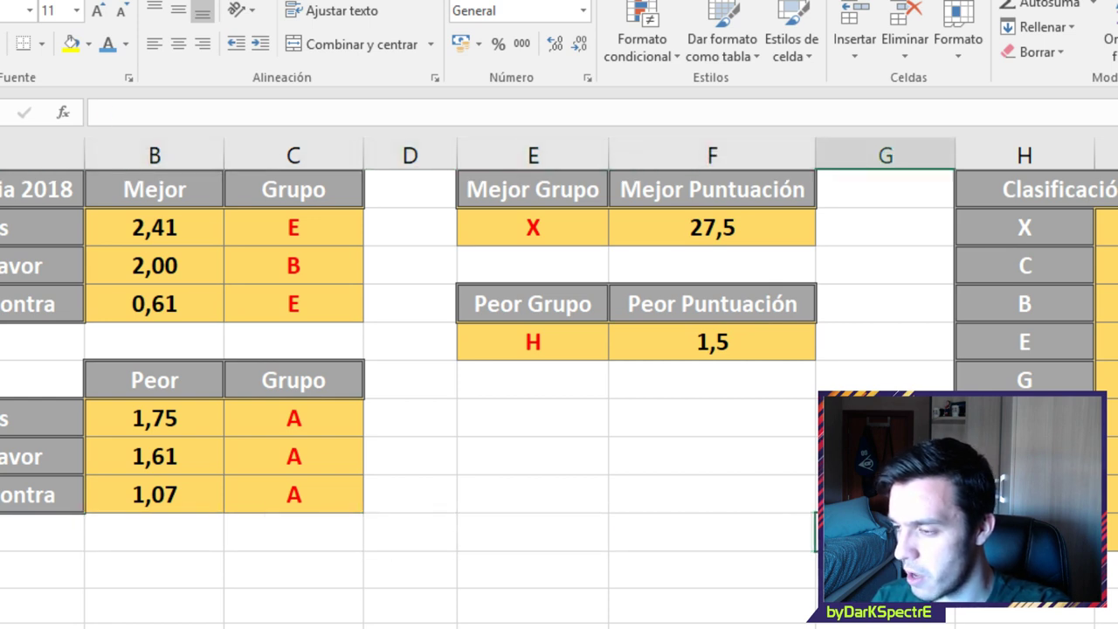
{"action": "key", "text": "Right"}
{"action": "key", "text": "Right"}
{"action": "key", "text": "Right"}
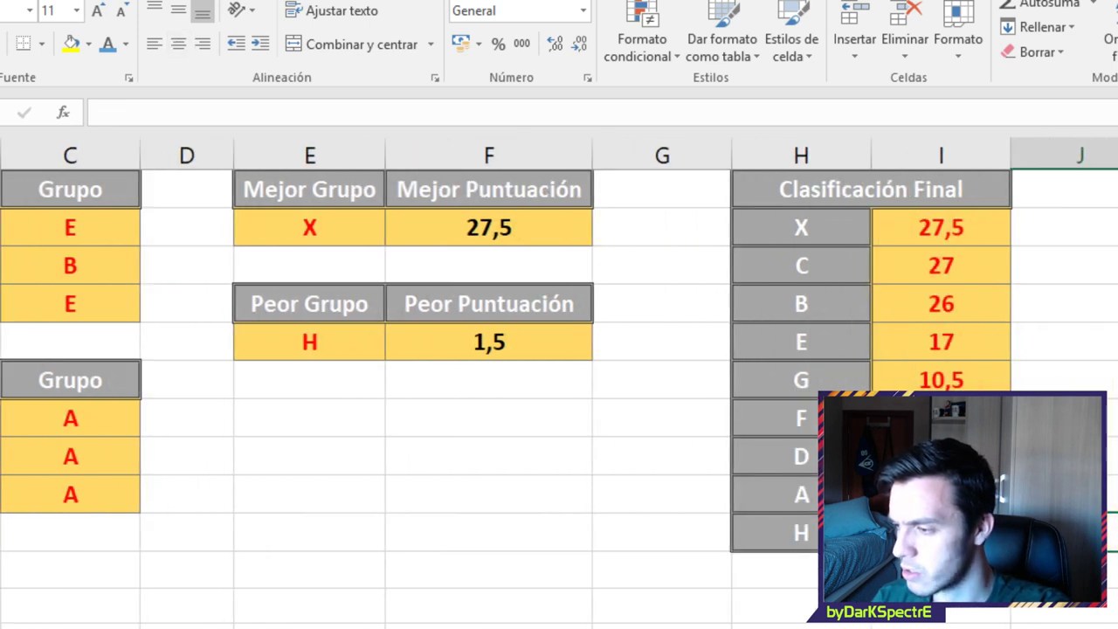
{"action": "key", "text": "Right"}
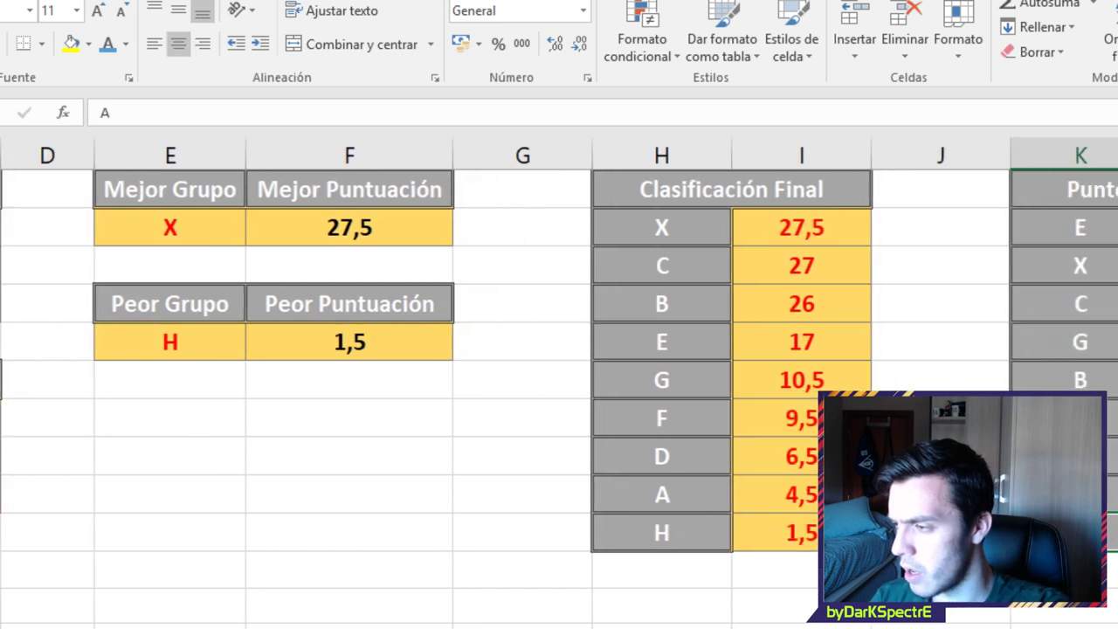
{"action": "key", "text": "Right"}
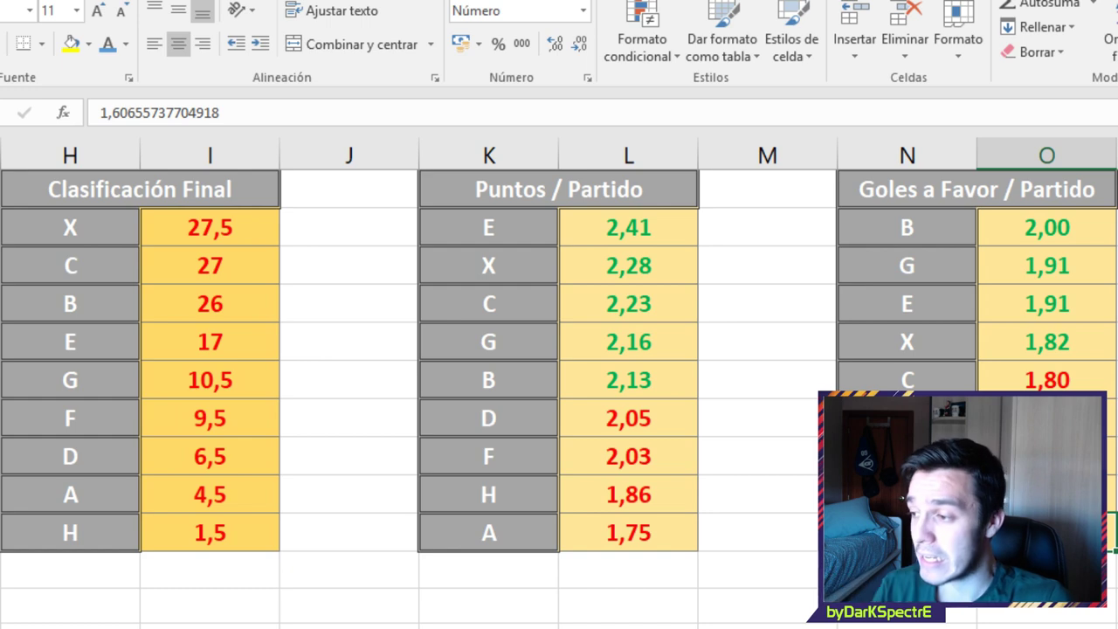
{"action": "key", "text": "Right"}
{"action": "key", "text": "Right"}
{"action": "key", "text": "Right"}
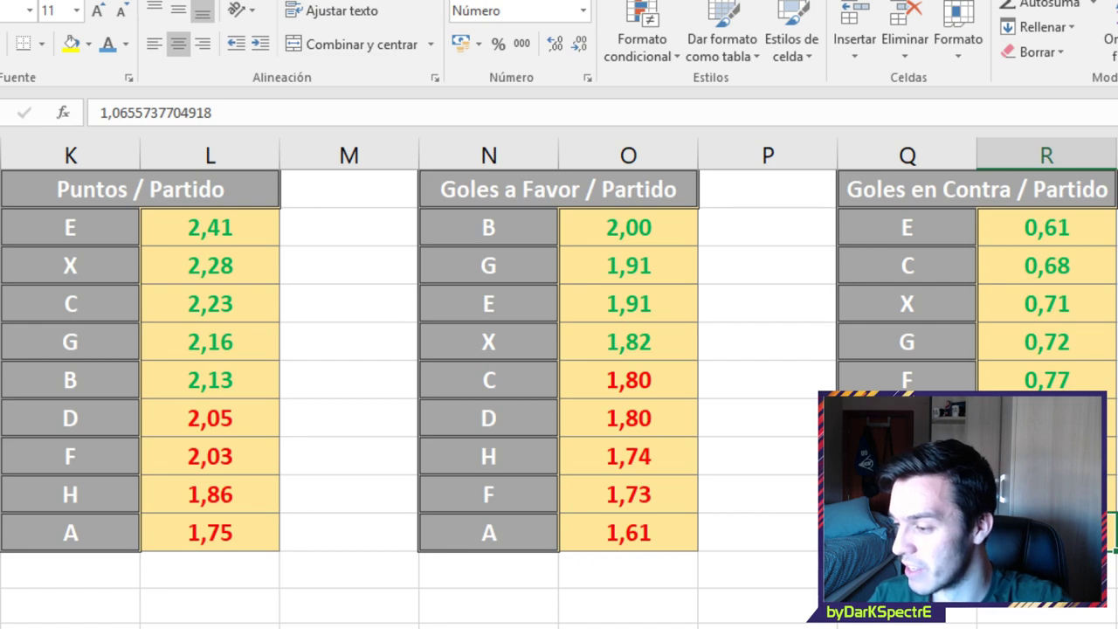
{"action": "scroll", "coordinate": [559, 384], "scroll_direction": "left", "scroll_amount": 5}
{"action": "scroll", "coordinate": [559, 384], "scroll_direction": "right", "scroll_amount": 5}
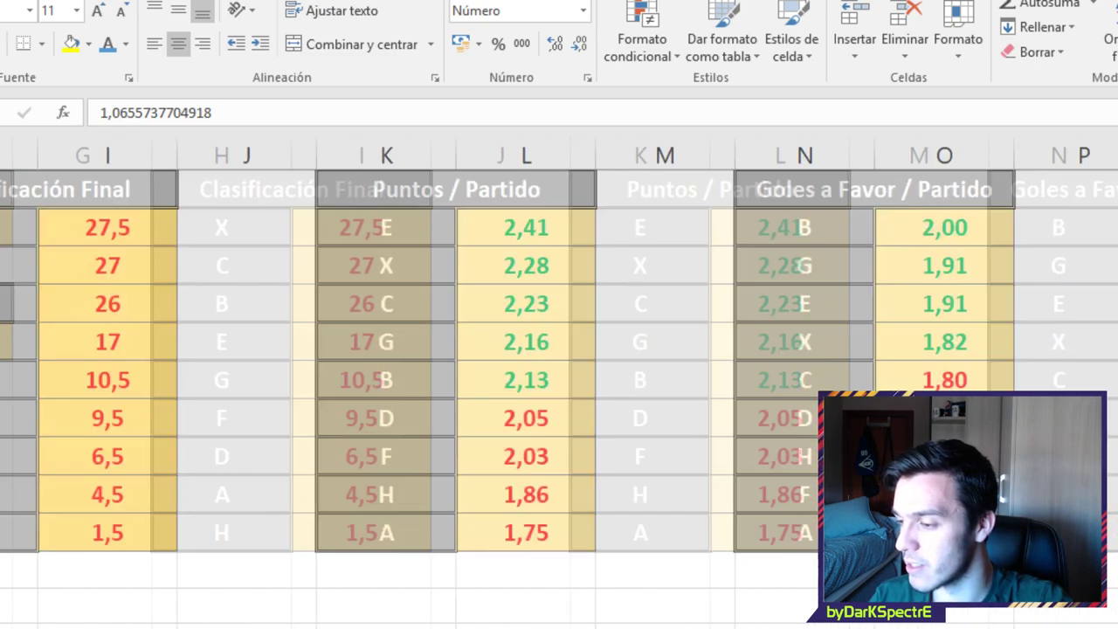
{"action": "scroll", "coordinate": [559, 384], "scroll_direction": "left", "scroll_amount": 5}
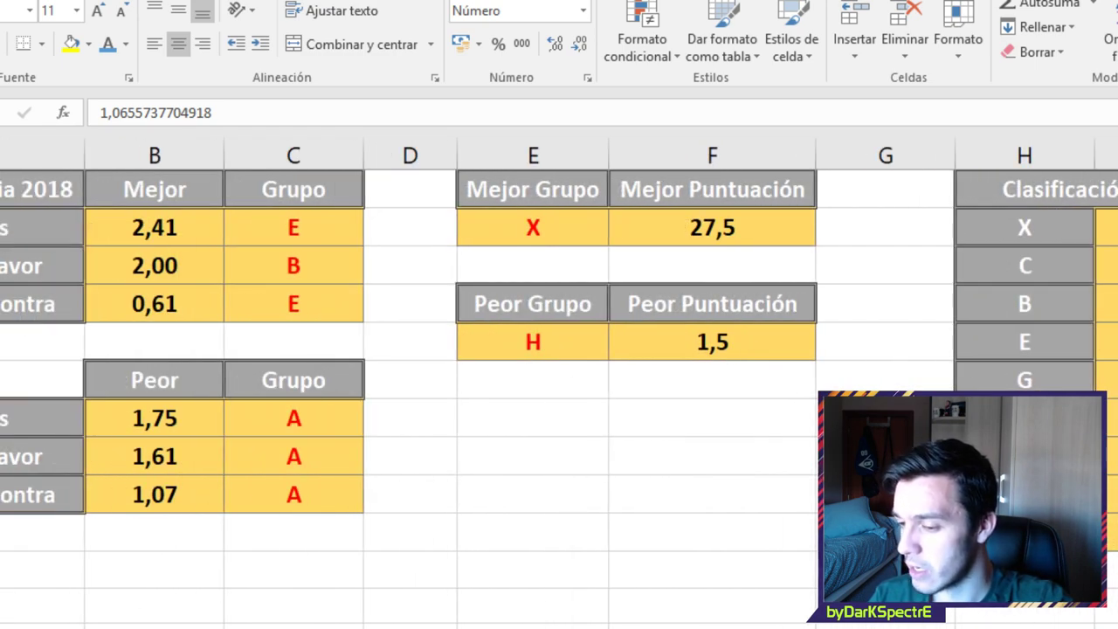
Return to the group results sheet and examine the statistics table from V to GC/P for every group
{"action": "key", "text": "ctrl+Page_Down"}
{"action": "key", "text": "Right"}
{"action": "key", "text": "Right"}
{"action": "key", "text": "ctrl+Page_Up"}
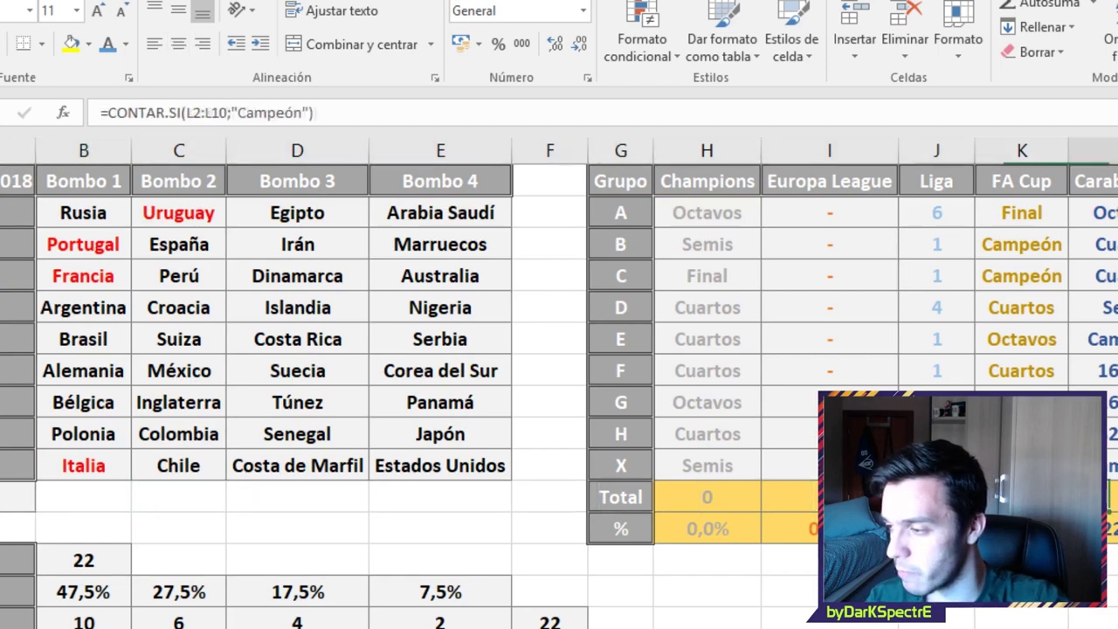
{"action": "key", "text": "Right"}
{"action": "key", "text": "Right"}
{"action": "key", "text": "Right"}
{"action": "key", "text": "Right"}
{"action": "key", "text": "Right"}
{"action": "key", "text": "Right"}
{"action": "key", "text": "Right"}
{"action": "key", "text": "Right"}
{"action": "key", "text": "Right"}
{"action": "key", "text": "Right"}
{"action": "key", "text": "Right"}
{"action": "key", "text": "Right"}
{"action": "key", "text": "Right"}
{"action": "key", "text": "Right"}
{"action": "key", "text": "Right"}
{"action": "key", "text": "Right"}
{"action": "key", "text": "Right"}
{"action": "key", "text": "Right"}
{"action": "key", "text": "Right"}
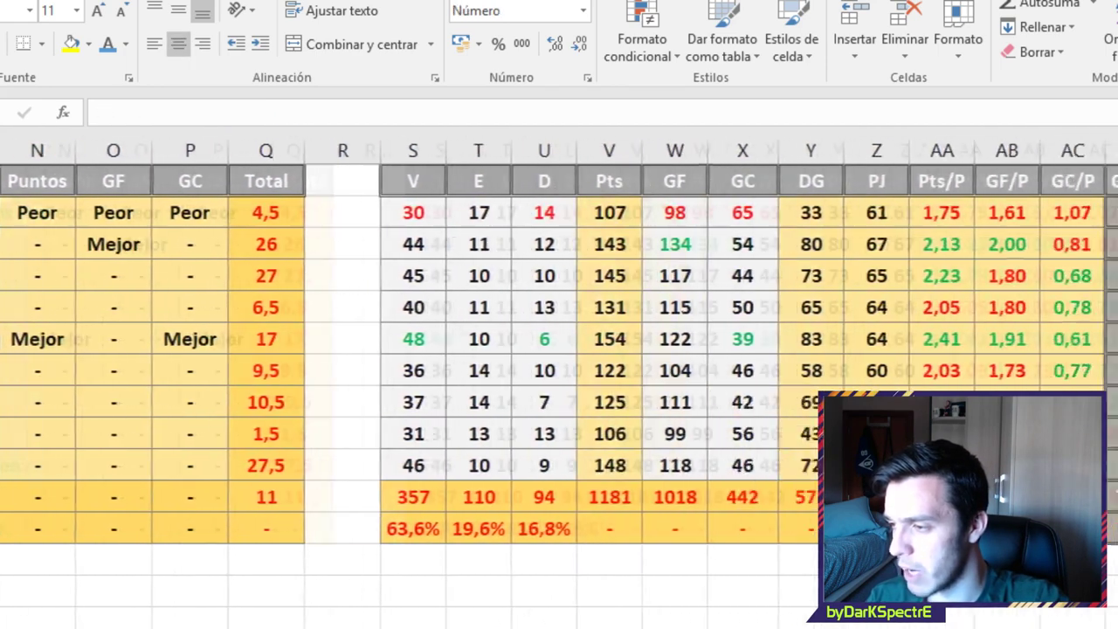
{"action": "key", "text": "Right"}
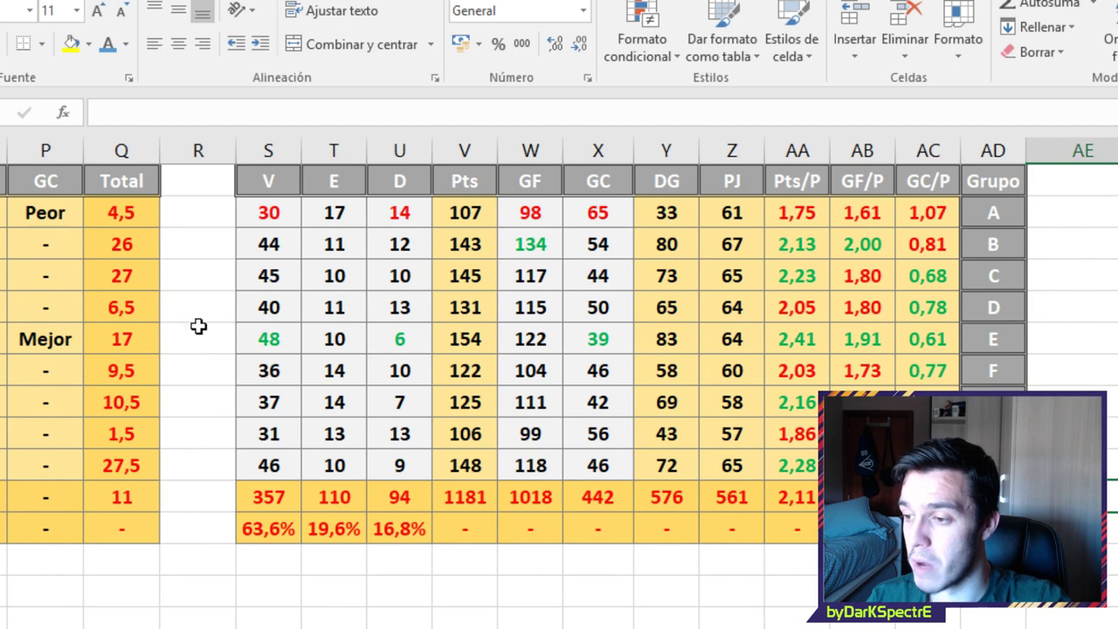
Inspect group E's V and D values and group A's V value in the statistics table
{"action": "left_click", "coordinate": [248, 333]}
{"action": "left_click", "coordinate": [372, 339]}
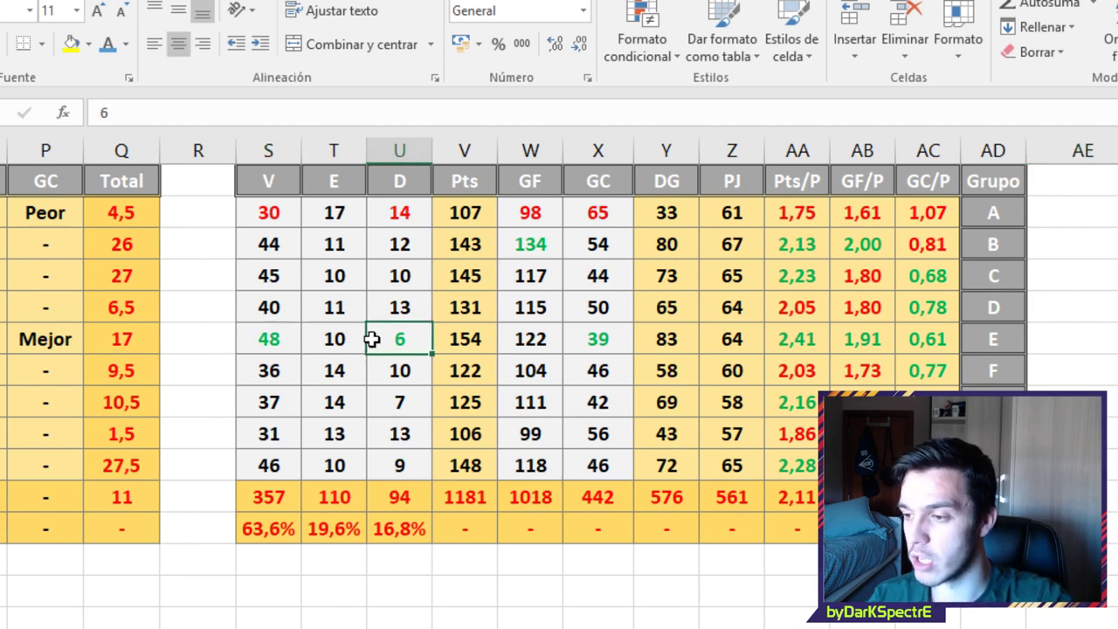
{"action": "left_click", "coordinate": [280, 341]}
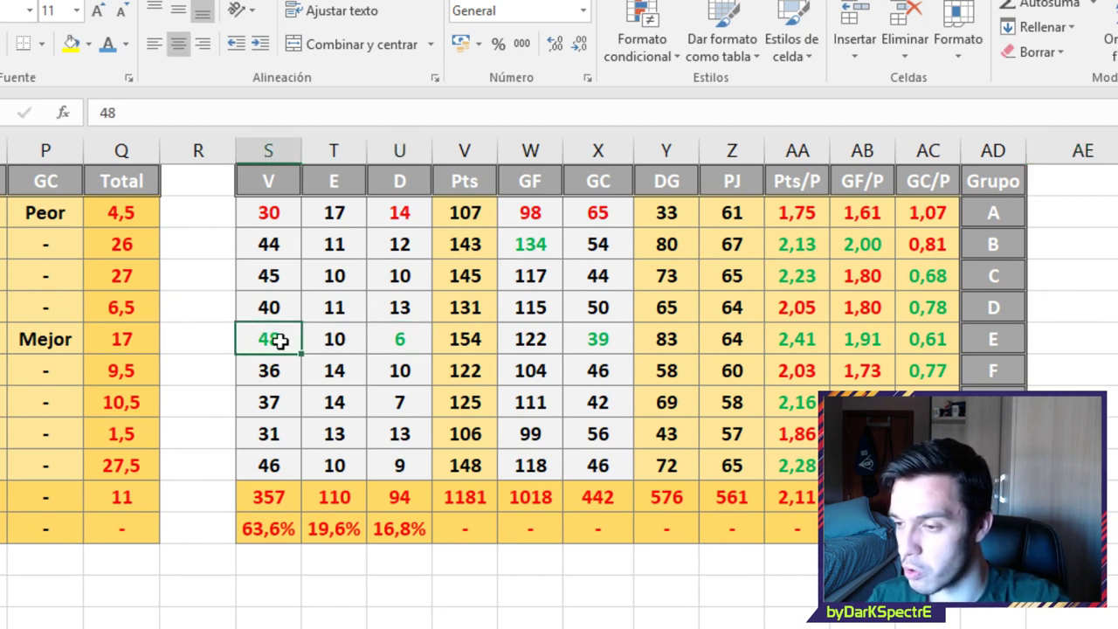
{"action": "left_click", "coordinate": [977, 341]}
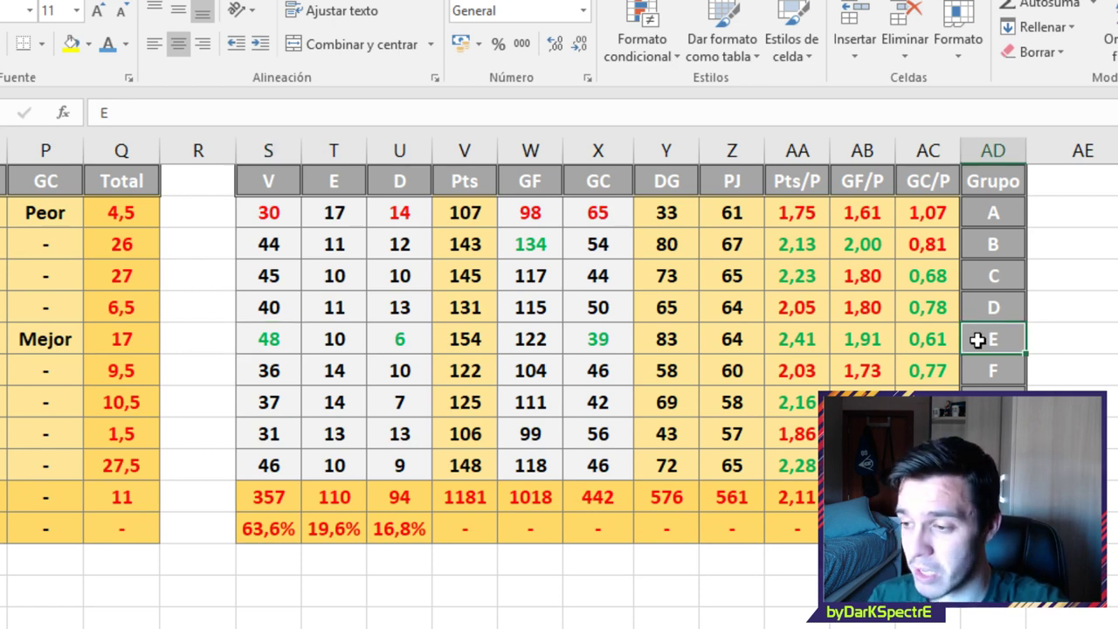
{"action": "left_click", "coordinate": [275, 347]}
{"action": "left_click", "coordinate": [393, 347]}
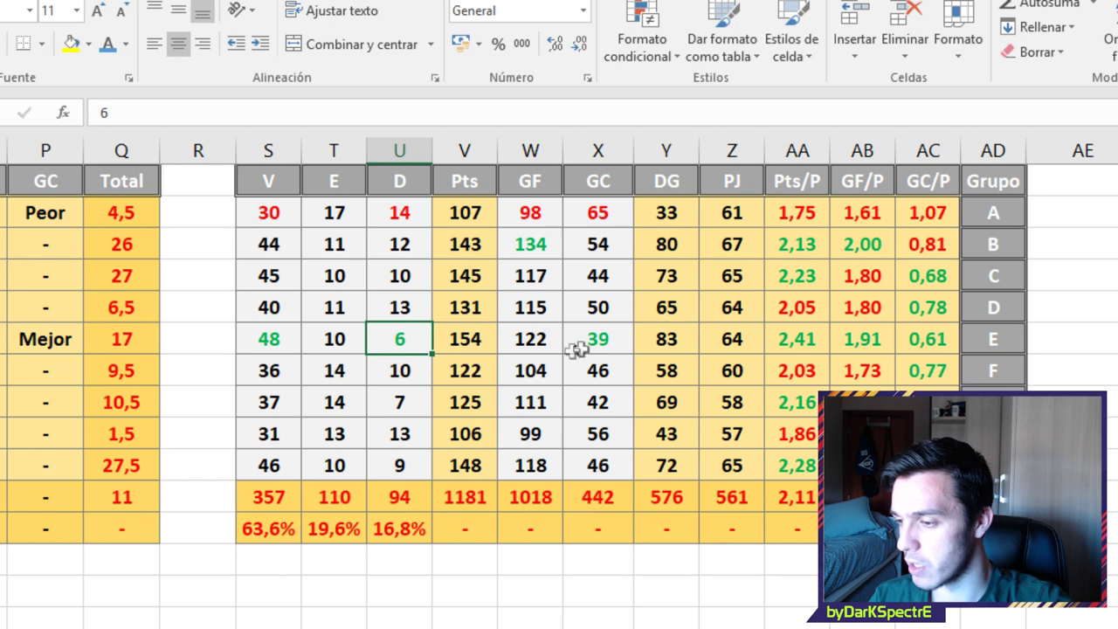
{"action": "left_click", "coordinate": [277, 214]}
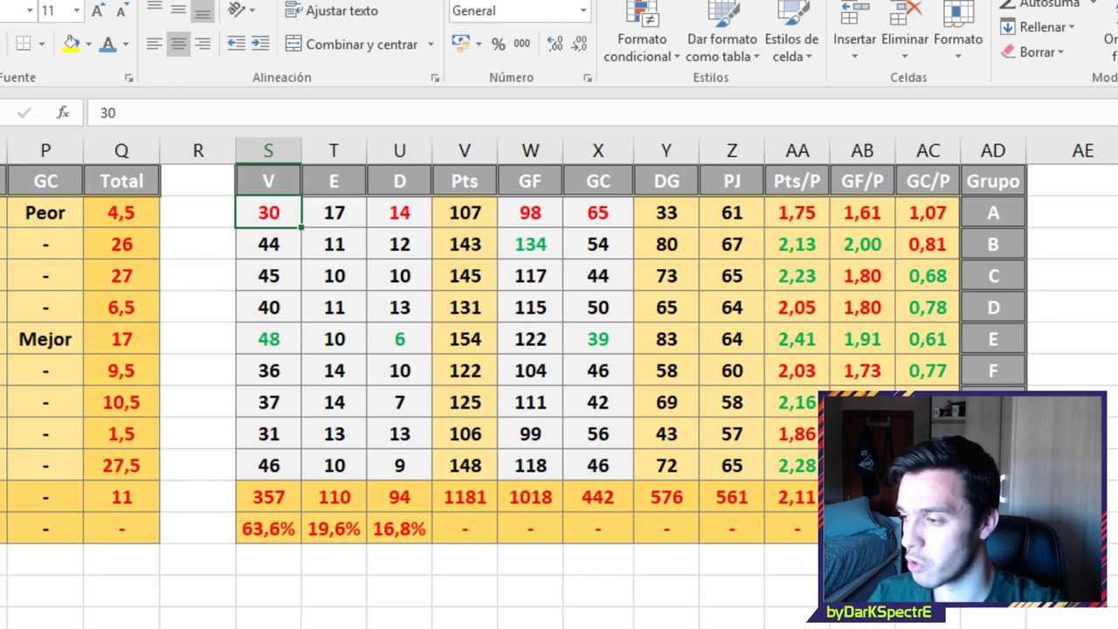
Check the overall Pts/P, GF/P and GC/P averages and the V, E and D percentages below the statistics table
{"action": "left_click", "coordinate": [798, 495]}
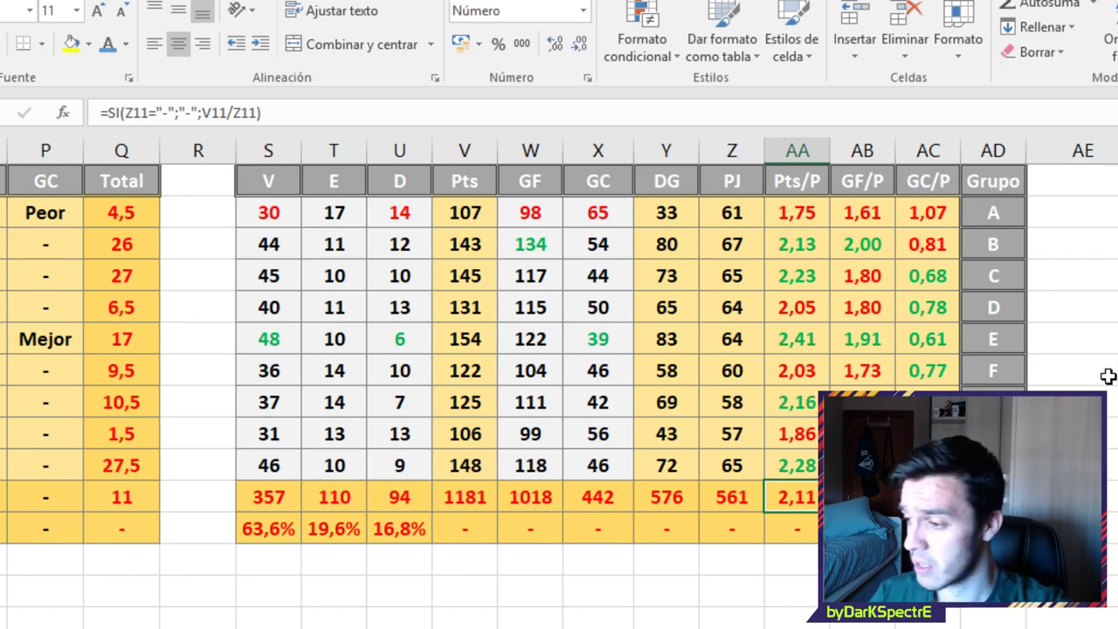
{"action": "key", "text": "Right"}
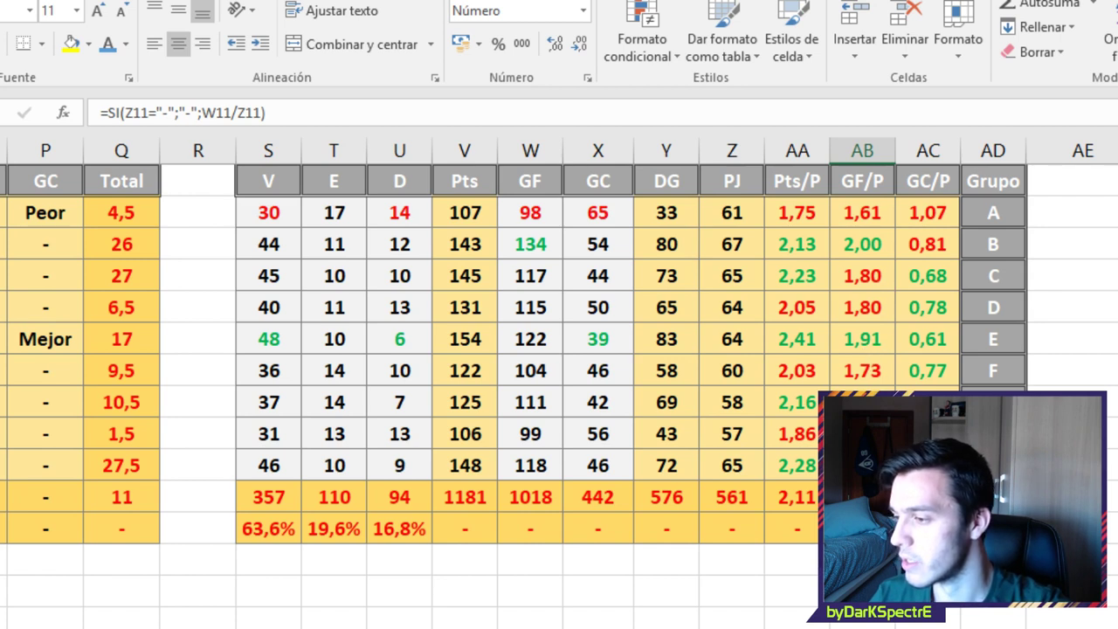
{"action": "key", "text": "Right"}
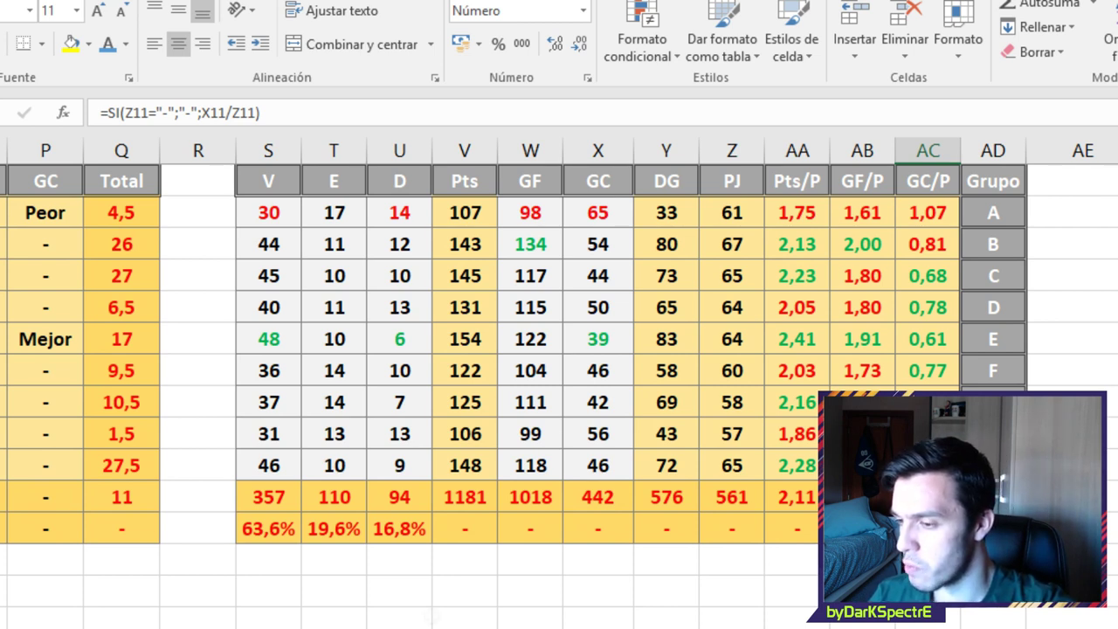
{"action": "left_click", "coordinate": [275, 533]}
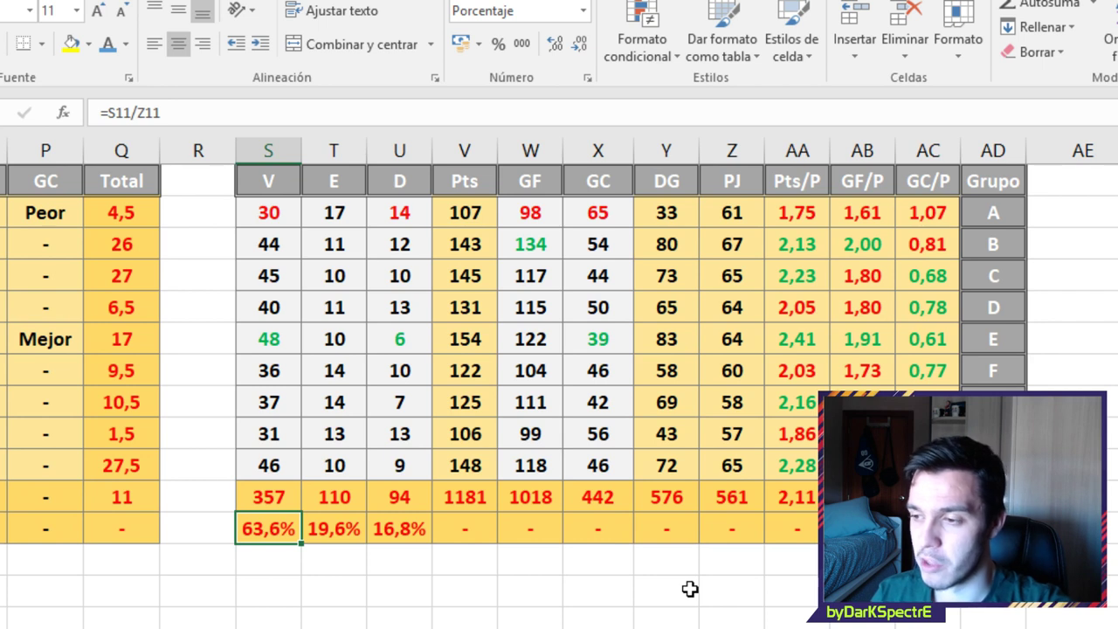
{"action": "key", "text": "Right"}
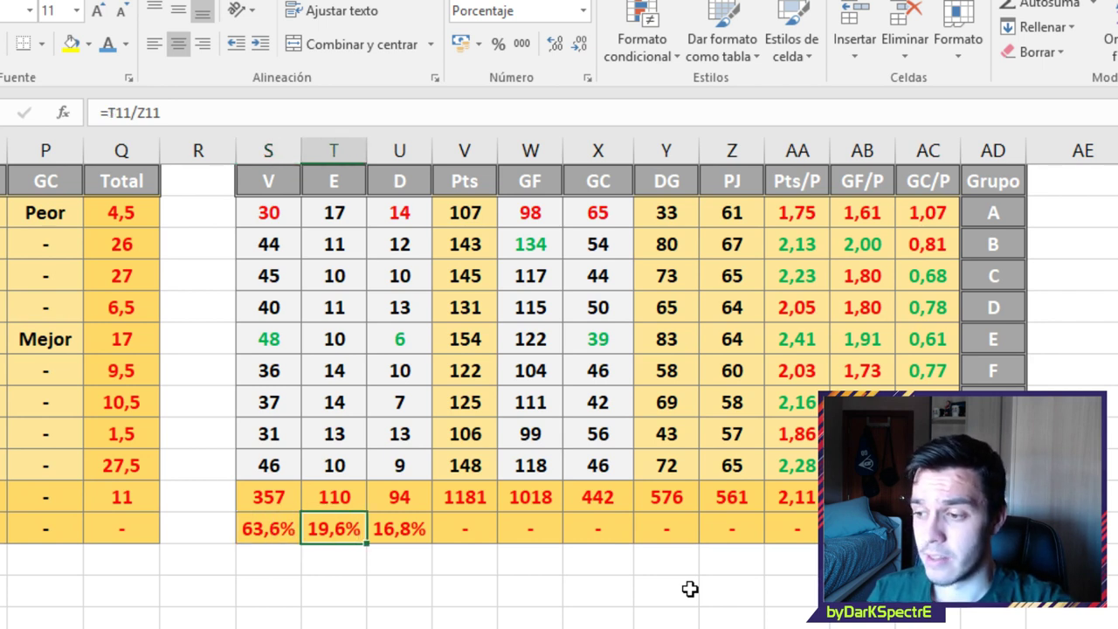
{"action": "key", "text": "Right"}
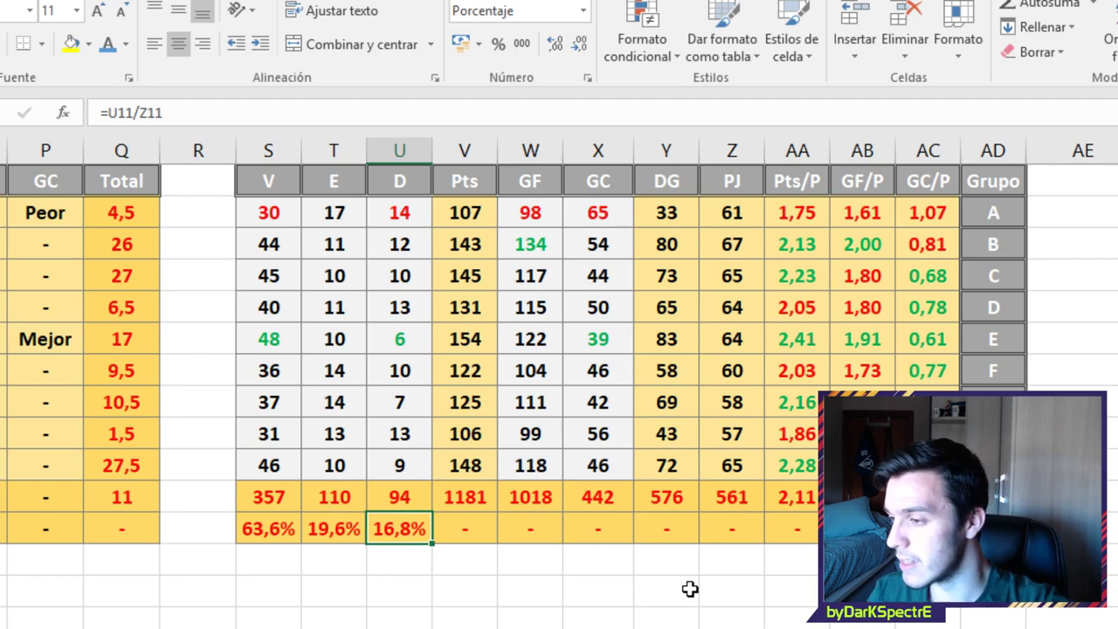
Look through the competition results table up to group E's mark in the Puntos column
{"action": "key", "text": "Left"}
{"action": "key", "text": "Left"}
{"action": "key", "text": "Left"}
{"action": "key", "text": "Left"}
{"action": "key", "text": "Left"}
{"action": "key", "text": "Left"}
{"action": "key", "text": "Left"}
{"action": "key", "text": "Left"}
{"action": "key", "text": "Left"}
{"action": "key", "text": "Left"}
{"action": "key", "text": "Left"}
{"action": "key", "text": "Left"}
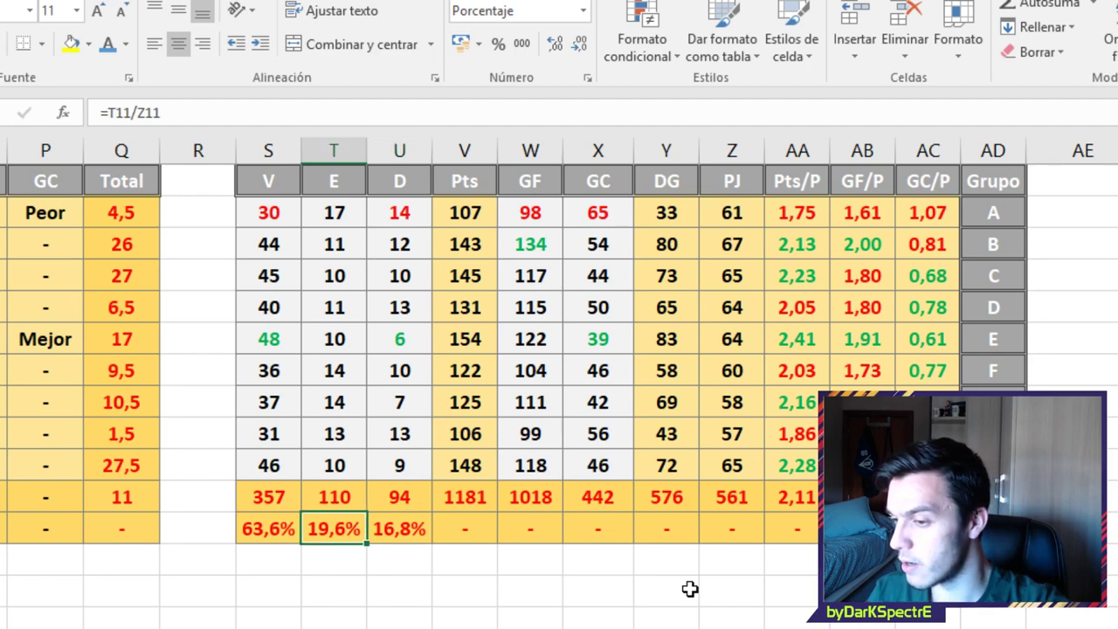
{"action": "key", "text": "Up"}
{"action": "key", "text": "Right"}
{"action": "key", "text": "Right"}
{"action": "key", "text": "Right"}
{"action": "key", "text": "Right"}
{"action": "key", "text": "Right"}
{"action": "key", "text": "Right"}
{"action": "key", "text": "Right"}
{"action": "key", "text": "Right"}
{"action": "key", "text": "Up"}
{"action": "key", "text": "Left"}
{"action": "key", "text": "Left"}
{"action": "key", "text": "Up"}
{"action": "key", "text": "Up"}
{"action": "key", "text": "Up"}
{"action": "key", "text": "Up"}
{"action": "key", "text": "Right"}
{"action": "key", "text": "Left"}
{"action": "key", "text": "Left"}
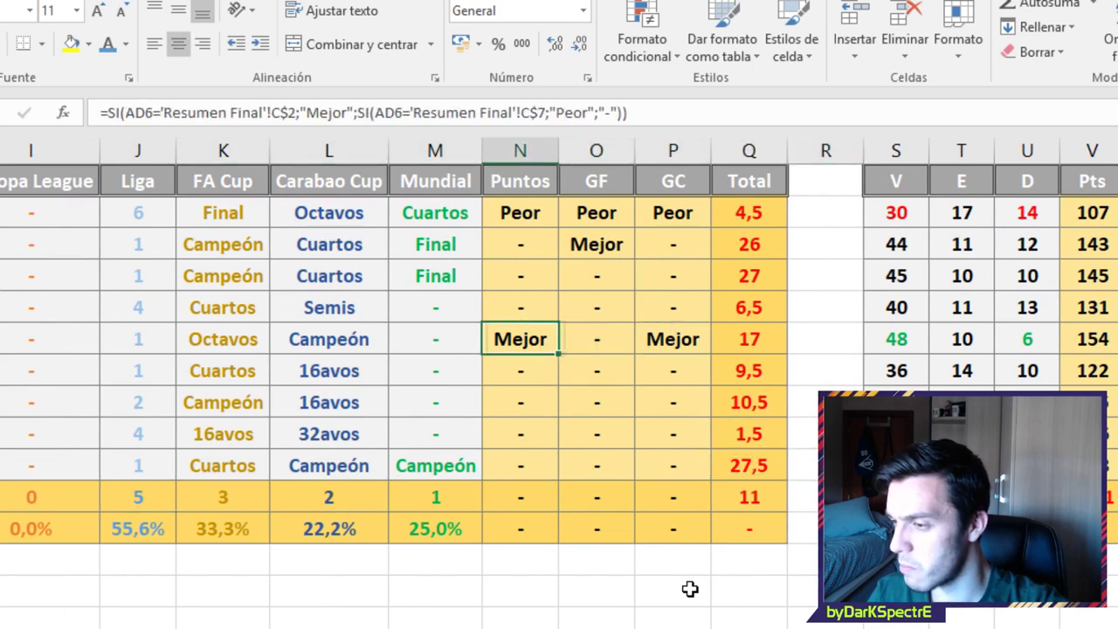
Review the formulas behind group A's Puntos, GF and GC marks and group B's GF mark
{"action": "key", "text": "Right"}
{"action": "key", "text": "Up"}
{"action": "key", "text": "Up"}
{"action": "key", "text": "Up"}
{"action": "key", "text": "Up"}
{"action": "key", "text": "Left"}
{"action": "key", "text": "Right"}
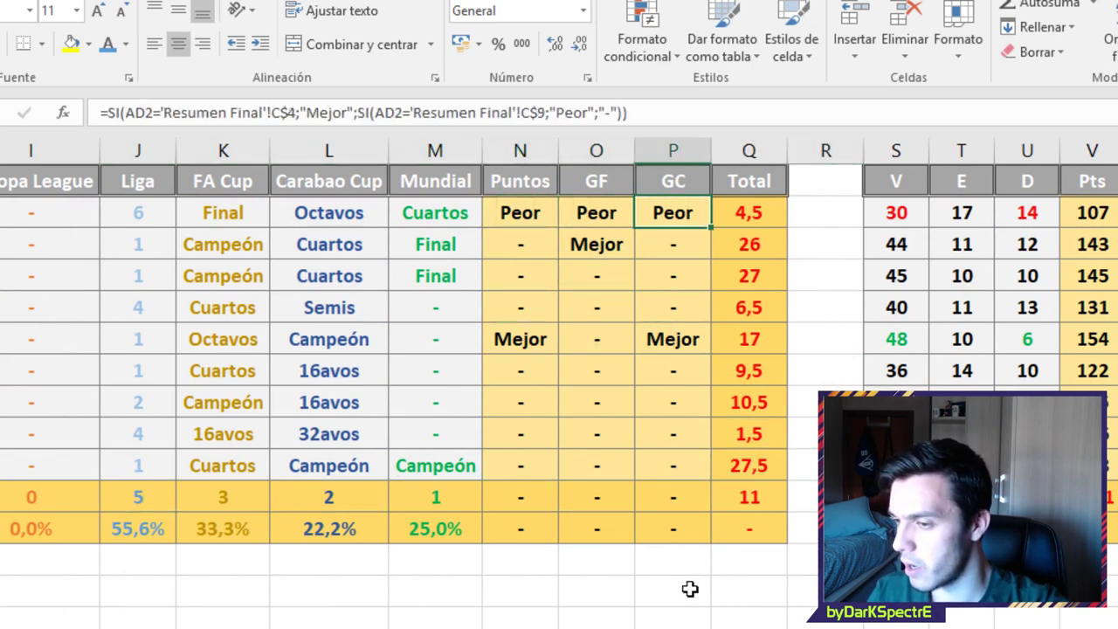
{"action": "key", "text": "Left"}
{"action": "key", "text": "Left"}
{"action": "key", "text": "Right"}
{"action": "key", "text": "Right"}
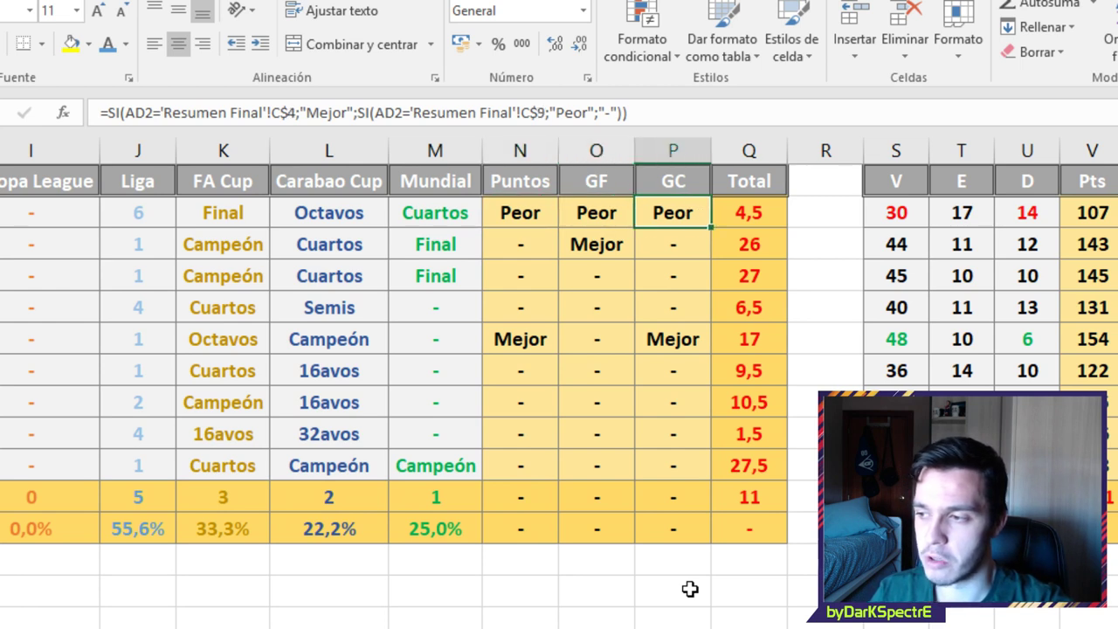
{"action": "key", "text": "Left"}
{"action": "key", "text": "Left"}
{"action": "key", "text": "Right"}
{"action": "key", "text": "Right"}
{"action": "key", "text": "Left"}
{"action": "key", "text": "Down"}
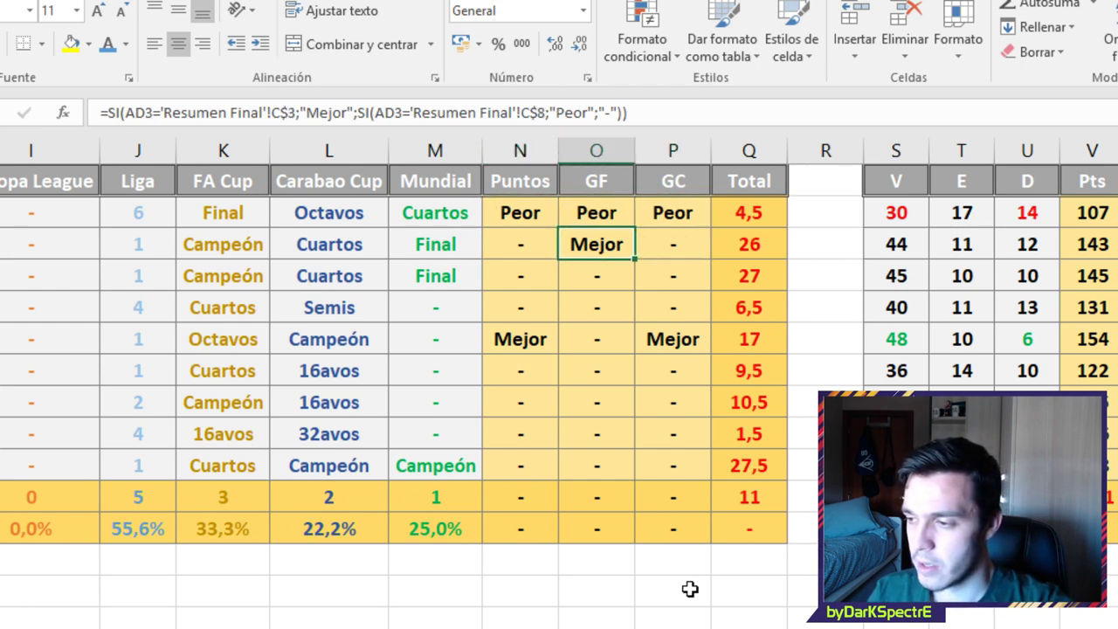
Check group E's Puntos and GC marks, returning to the cell below the group draw table
{"action": "key", "text": "Left"}
{"action": "key", "text": "Down"}
{"action": "key", "text": "Down"}
{"action": "key", "text": "Down"}
{"action": "key", "text": "Right"}
{"action": "key", "text": "Right"}
{"action": "key", "text": "Left"}
{"action": "key", "text": "Left"}
{"action": "key", "text": "Left"}
{"action": "key", "text": "Left"}
{"action": "key", "text": "Left"}
{"action": "key", "text": "Left"}
{"action": "key", "text": "Left"}
{"action": "key", "text": "Left"}
{"action": "key", "text": "Left"}
{"action": "key", "text": "Left"}
{"action": "key", "text": "Left"}
{"action": "key", "text": "Left"}
{"action": "key", "text": "Left"}
{"action": "key", "text": "Left"}
{"action": "key", "text": "Left"}
{"action": "key", "text": "Down"}
{"action": "key", "text": "Down"}
{"action": "key", "text": "Down"}
{"action": "key", "text": "Down"}
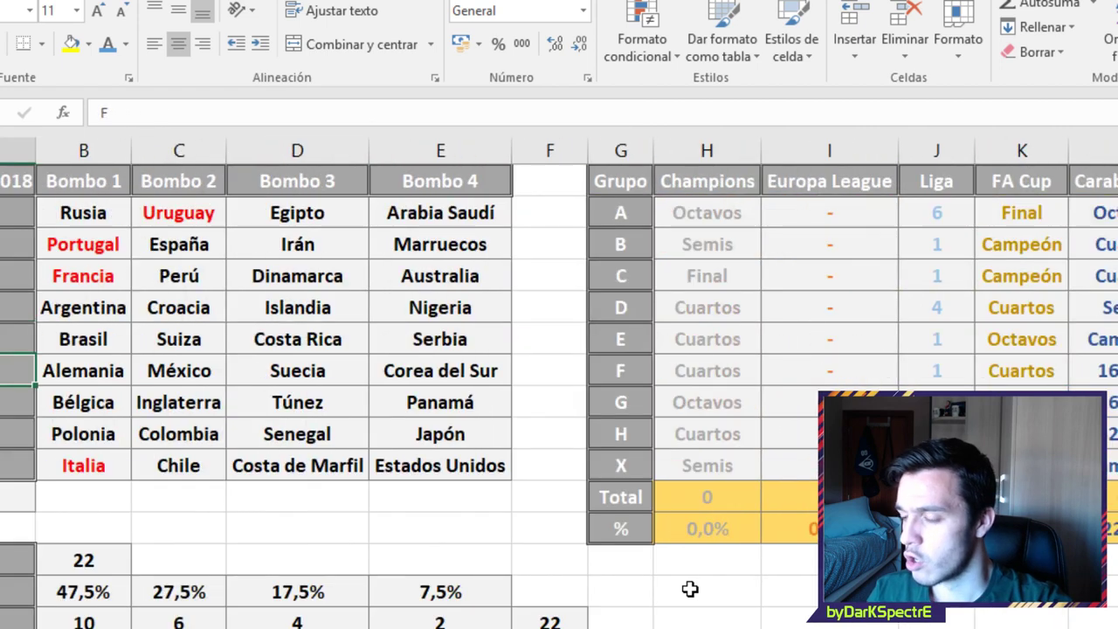
{"action": "key", "text": "Down"}
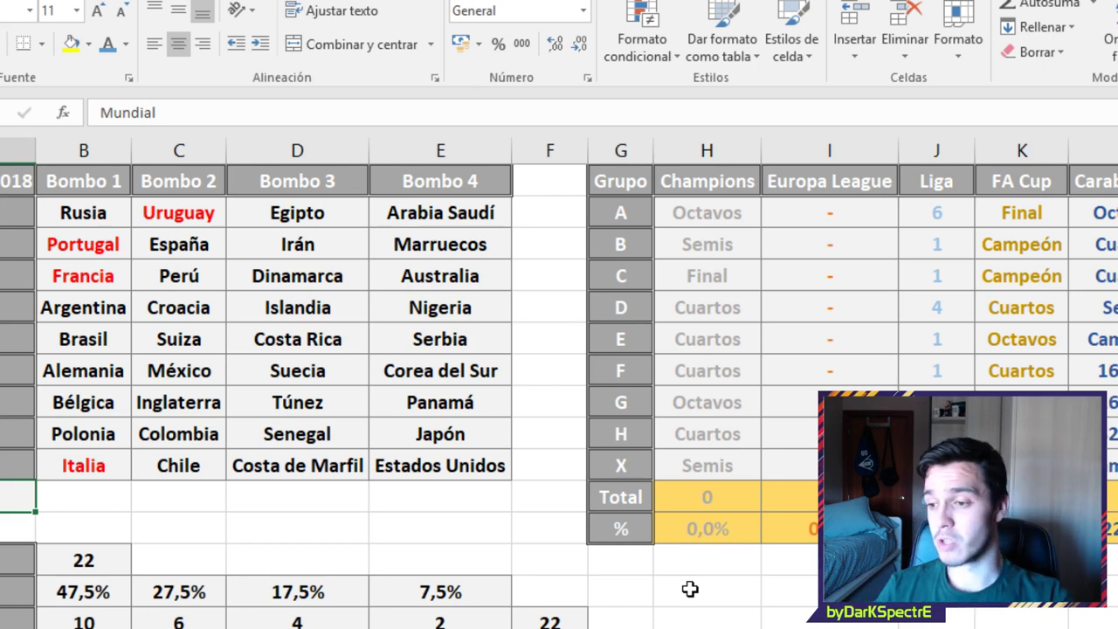
Look across the competition results table as far as the Total column
{"action": "key", "text": "Right"}
{"action": "key", "text": "Right"}
{"action": "key", "text": "Right"}
{"action": "key", "text": "Right"}
{"action": "key", "text": "Right"}
{"action": "key", "text": "Right"}
{"action": "key", "text": "Right"}
{"action": "key", "text": "Right"}
{"action": "key", "text": "Right"}
{"action": "key", "text": "Right"}
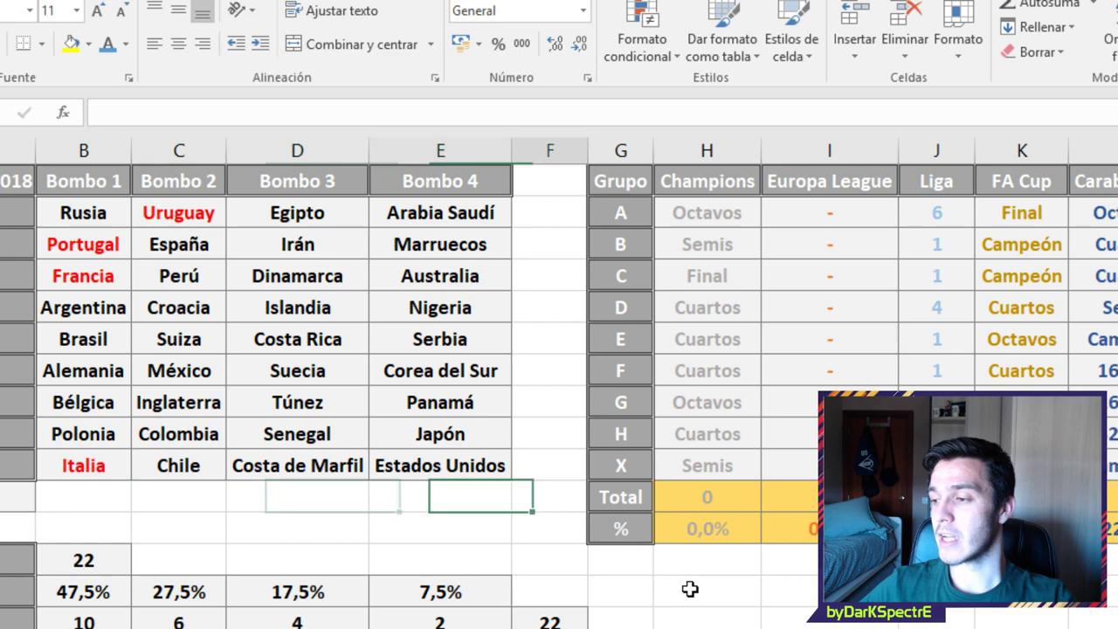
{"action": "key", "text": "Right"}
{"action": "key", "text": "Right"}
{"action": "key", "text": "Right"}
{"action": "key", "text": "Right"}
{"action": "key", "text": "Right"}
{"action": "key", "text": "Right"}
{"action": "key", "text": "Right"}
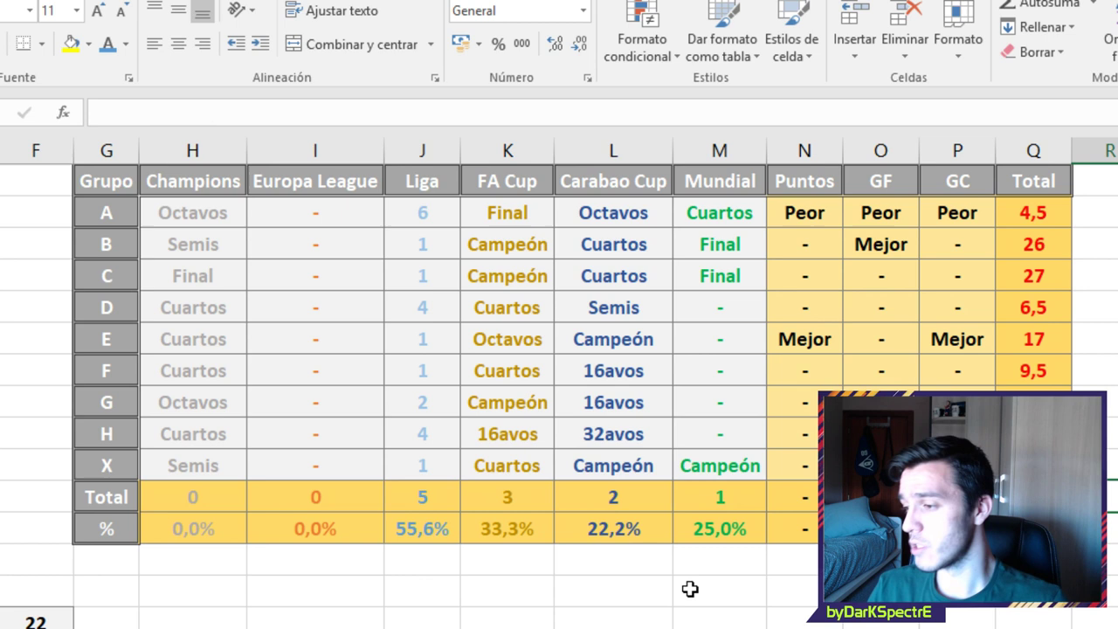
{"action": "key", "text": "Left"}
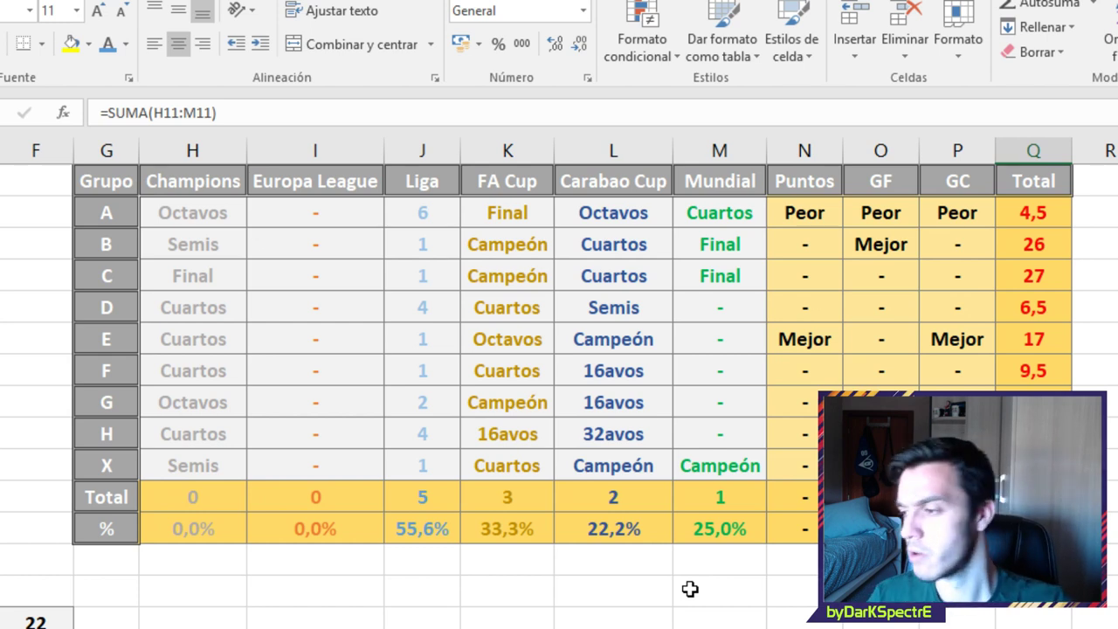
Examine the Champions scoring at the start of group A's Total formula, leaving the formula unchanged
{"action": "key", "text": "Up"}
{"action": "key", "text": "Up"}
{"action": "key", "text": "Up"}
{"action": "key", "text": "Up"}
{"action": "key", "text": "Up"}
{"action": "key", "text": "Up"}
{"action": "key", "text": "Up"}
{"action": "key", "text": "Up"}
{"action": "key", "text": "Up"}
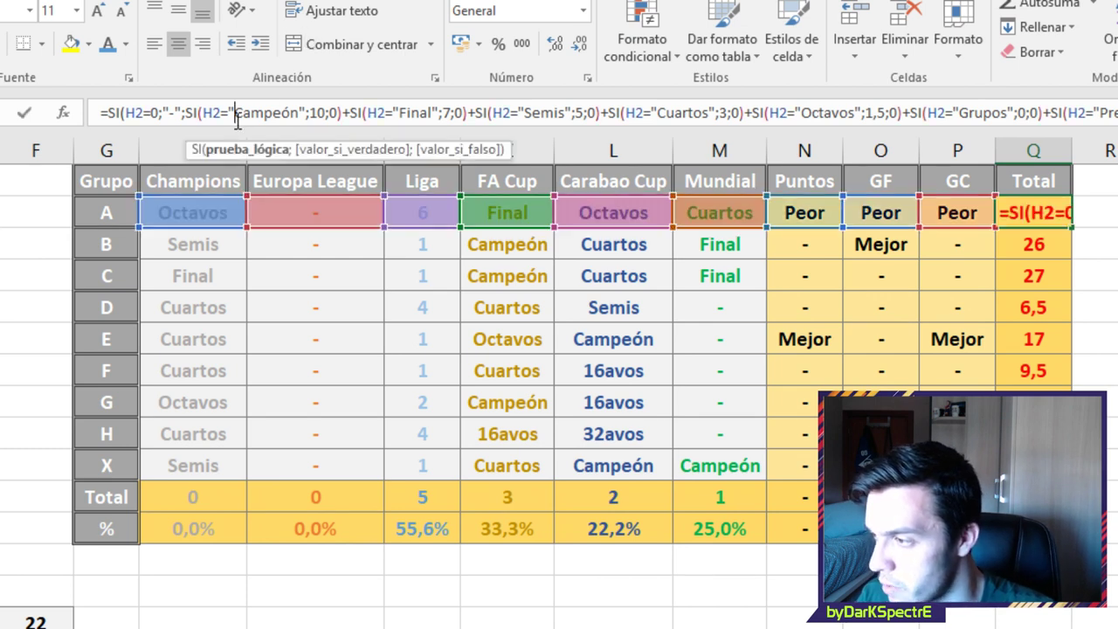
{"action": "left_click", "coordinate": [236, 115]}
{"action": "key", "text": "Home"}
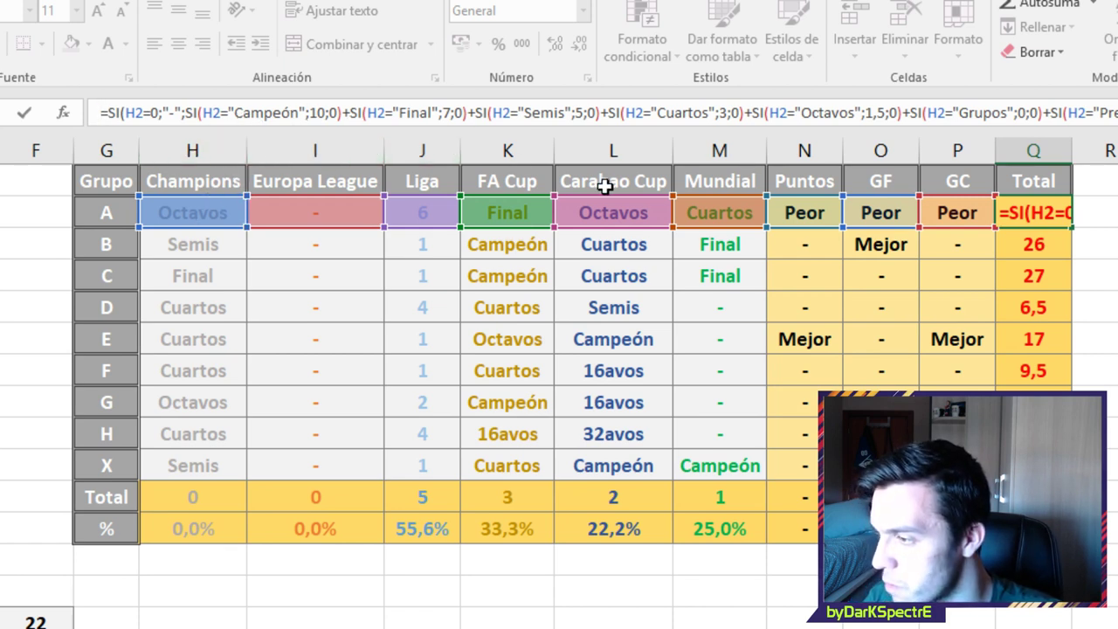
{"action": "key", "text": "ctrl+Return"}
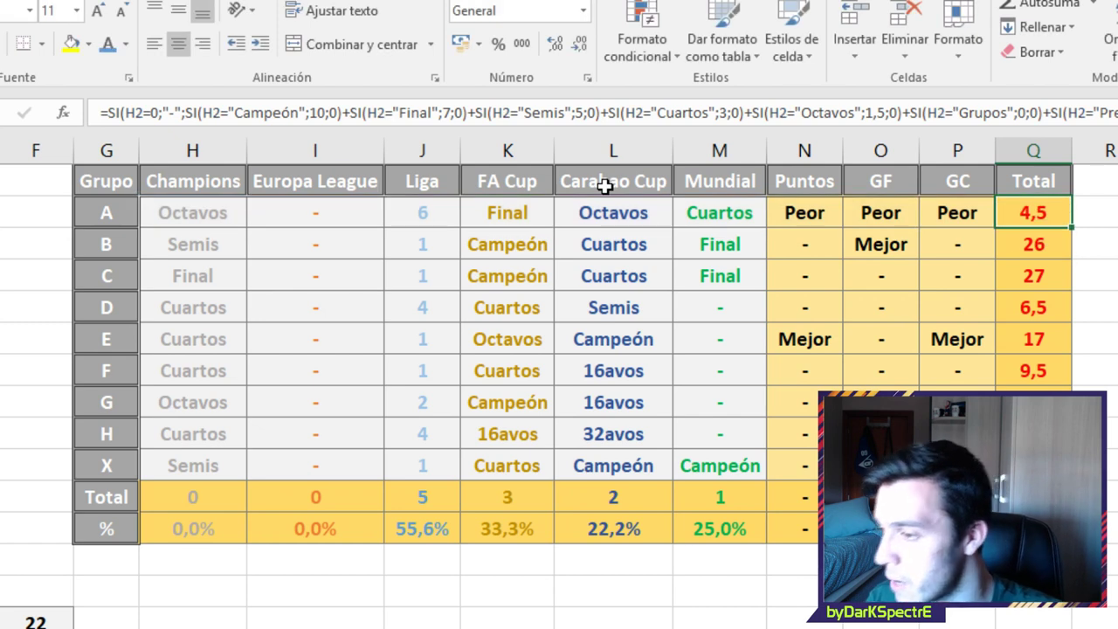
Examine the Europa League scoring in group A's Total formula, from Campeón through 16avos
{"action": "left_click", "coordinate": [789, 113]}
{"action": "key", "text": "Right"}
{"action": "key", "text": "Right"}
{"action": "key", "text": "Right"}
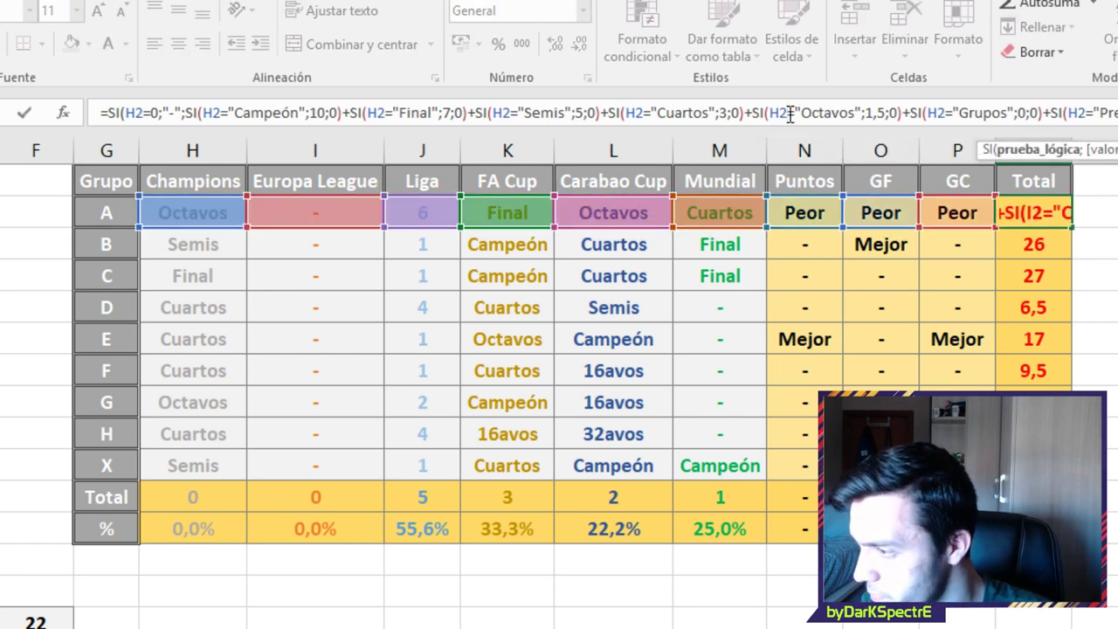
{"action": "key", "text": "Right"}
{"action": "key", "text": "Right"}
{"action": "key", "text": "Right"}
{"action": "key", "text": "Right"}
{"action": "key", "text": "Right"}
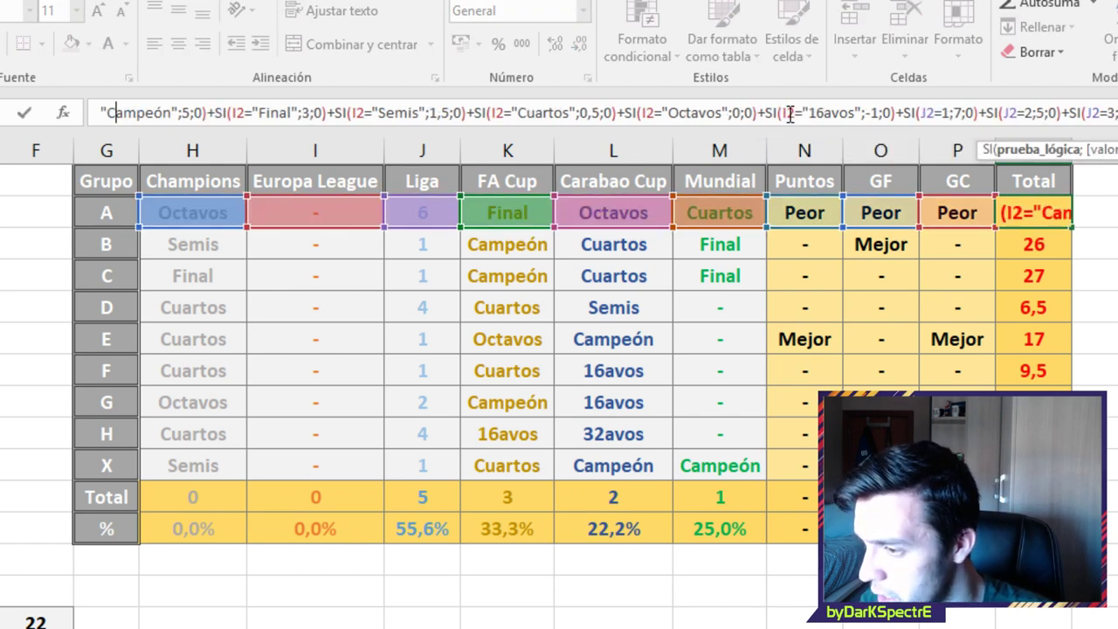
{"action": "key", "text": "Right"}
{"action": "key", "text": "Right"}
{"action": "key", "text": "Right"}
{"action": "key", "text": "Right"}
{"action": "key", "text": "Right"}
{"action": "key", "text": "Right"}
{"action": "key", "text": "Left"}
{"action": "key", "text": "Left"}
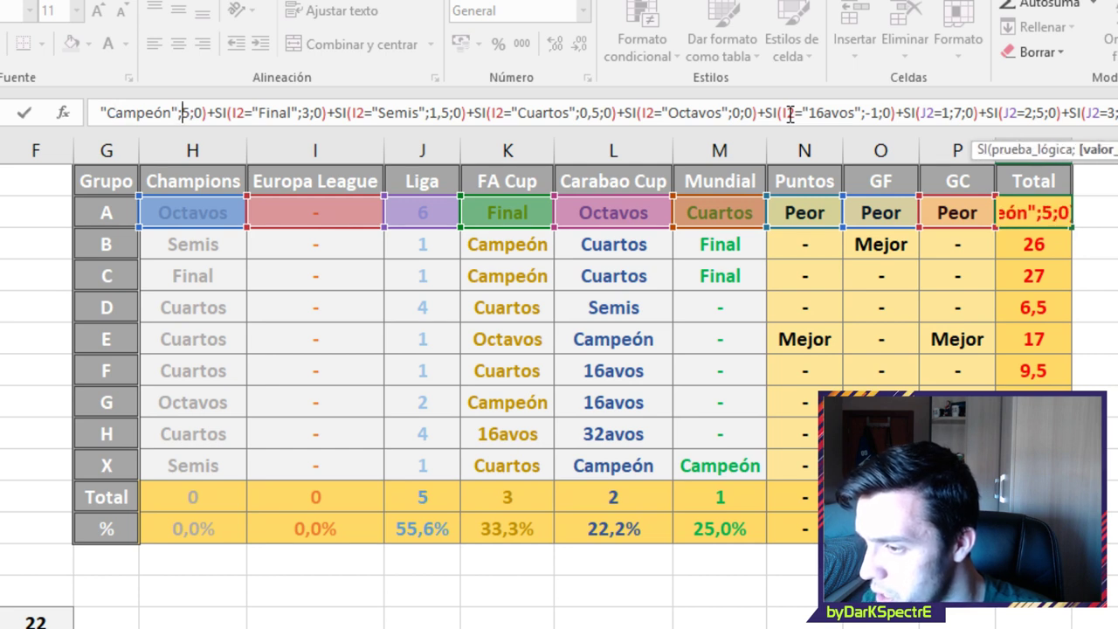
Review the Liga position scoring and FA Cup scoring in group A's Total formula
{"action": "left_click", "coordinate": [789, 113]}
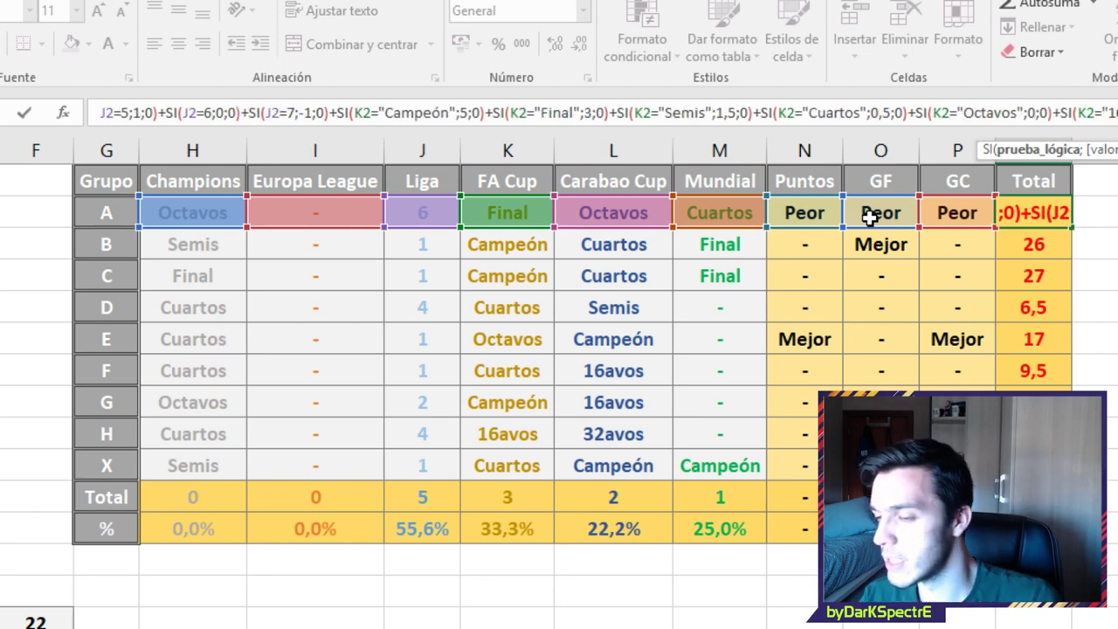
{"action": "key", "text": "Right"}
{"action": "key", "text": "Right"}
{"action": "key", "text": "Right"}
{"action": "key", "text": "Right"}
{"action": "key", "text": "Right"}
{"action": "key", "text": "Right"}
{"action": "key", "text": "Right"}
{"action": "key", "text": "Right"}
{"action": "key", "text": "Right"}
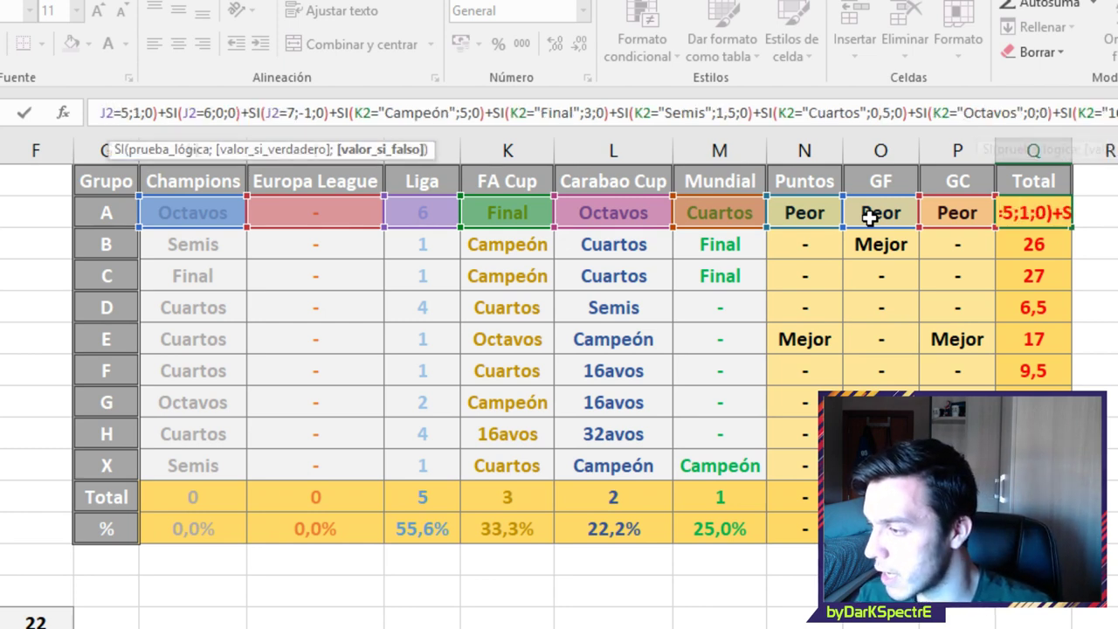
Read on to the Carabao Cup scoring in group A's Total formula
{"action": "key", "text": "ctrl+Right"}
{"action": "key", "text": "ctrl+Right"}
{"action": "key", "text": "ctrl+Right"}
{"action": "key", "text": "ctrl+Right"}
{"action": "key", "text": "ctrl+Right"}
{"action": "key", "text": "ctrl+Right"}
{"action": "key", "text": "ctrl+Right"}
{"action": "key", "text": "ctrl+Right"}
{"action": "key", "text": "ctrl+Right"}
{"action": "key", "text": "ctrl+Right"}
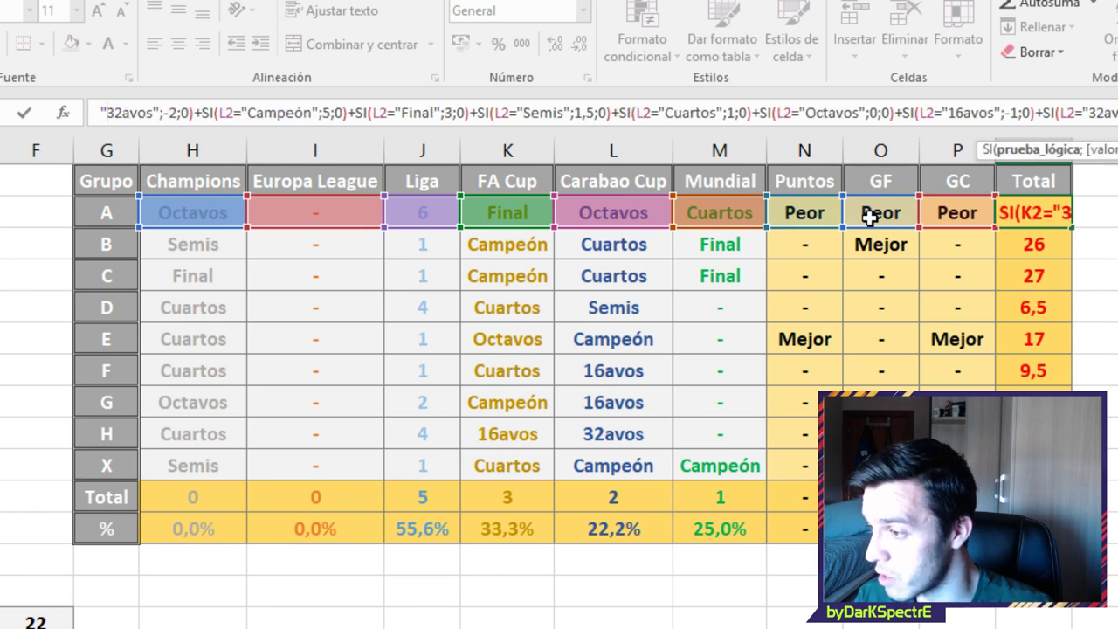
Read on to the Mundial scoring in group A's Total formula
{"action": "key", "text": "ctrl+Right"}
{"action": "key", "text": "ctrl+Right"}
{"action": "key", "text": "ctrl+Right"}
{"action": "key", "text": "ctrl+Right"}
{"action": "key", "text": "ctrl+Right"}
{"action": "key", "text": "ctrl+Right"}
{"action": "key", "text": "ctrl+Right"}
{"action": "key", "text": "ctrl+Right"}
{"action": "key", "text": "ctrl+Right"}
{"action": "key", "text": "ctrl+Right"}
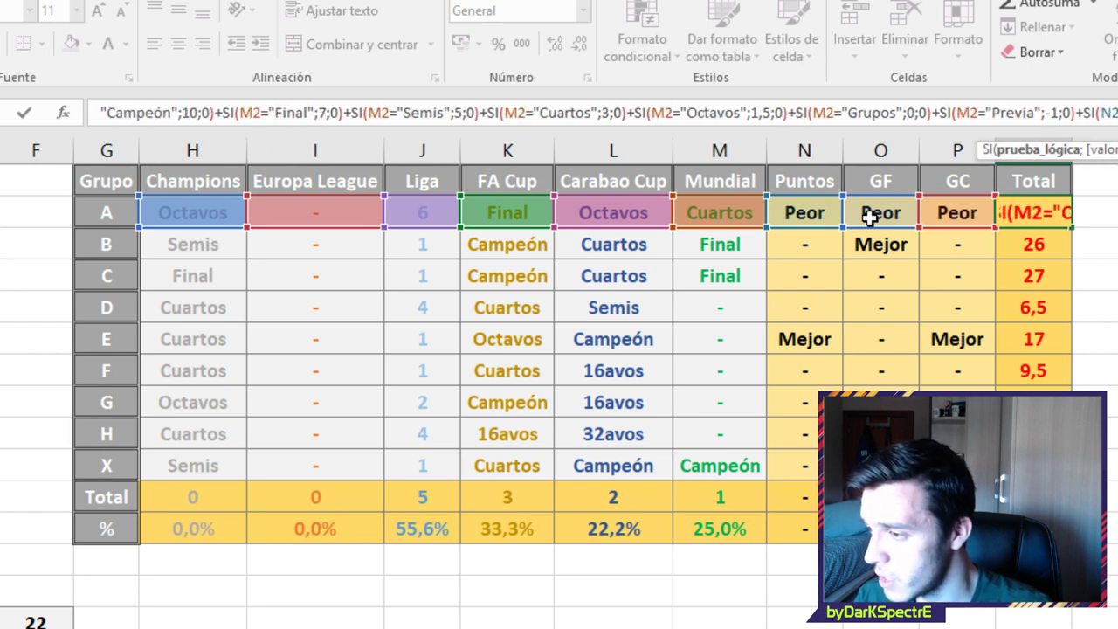
Check how group A's Total formula scores the Mejor and Peor marks for Puntos, GF and GC
{"action": "key", "text": "ctrl+Right"}
{"action": "key", "text": "ctrl+Right"}
{"action": "key", "text": "ctrl+Right"}
{"action": "key", "text": "ctrl+Right"}
{"action": "key", "text": "ctrl+Right"}
{"action": "key", "text": "ctrl+Right"}
{"action": "key", "text": "ctrl+Right"}
{"action": "key", "text": "ctrl+Right"}
{"action": "key", "text": "ctrl+Right"}
{"action": "key", "text": "ctrl+Right"}
{"action": "key", "text": "ctrl+Right"}
{"action": "key", "text": "ctrl+Right"}
{"action": "key", "text": "ctrl+Right"}
{"action": "key", "text": "ctrl+Right"}
{"action": "key", "text": "ctrl+Right"}
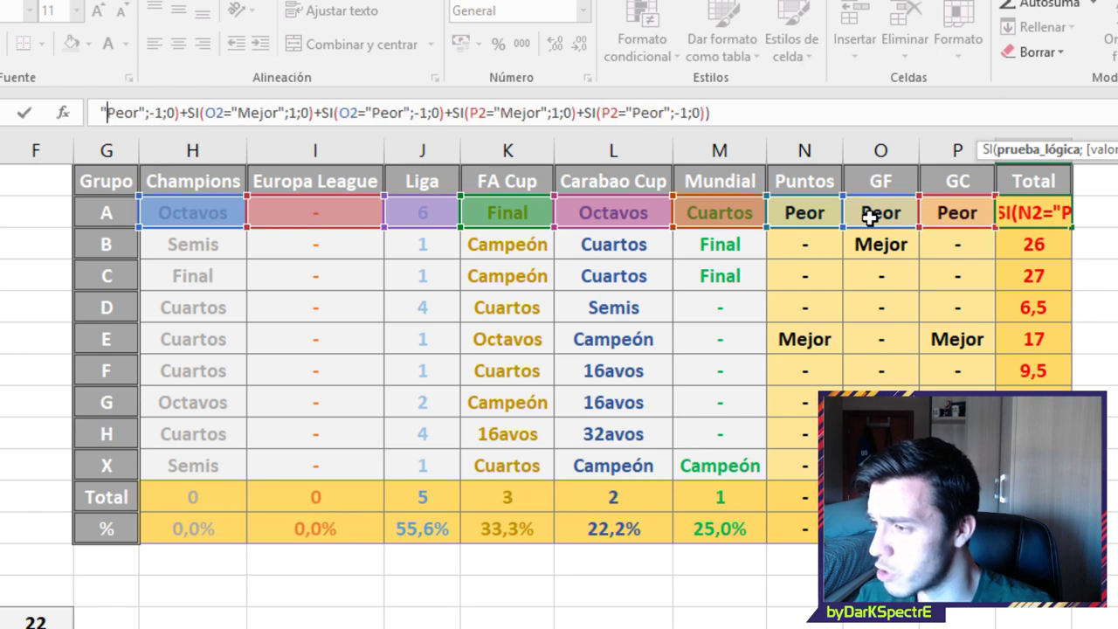
Recheck the Mundial scoring and the end of group A's Total formula, leaving the formula unchanged
{"action": "key", "text": "ctrl+Left"}
{"action": "key", "text": "ctrl+Left"}
{"action": "key", "text": "ctrl+Left"}
{"action": "key", "text": "ctrl+Left"}
{"action": "key", "text": "ctrl+Left"}
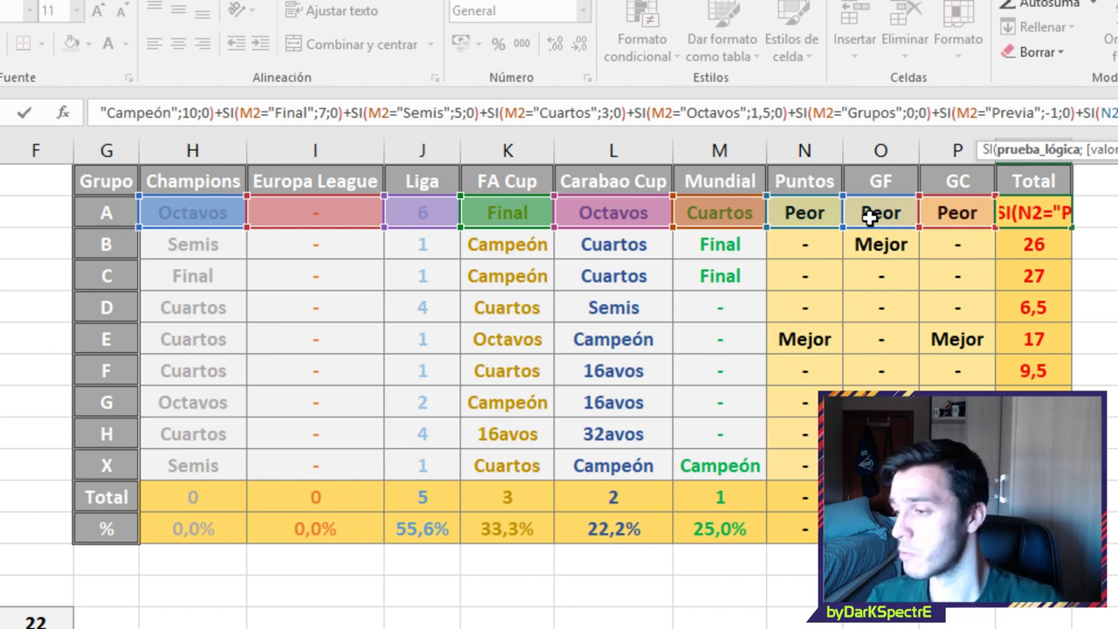
{"action": "key", "text": "End"}
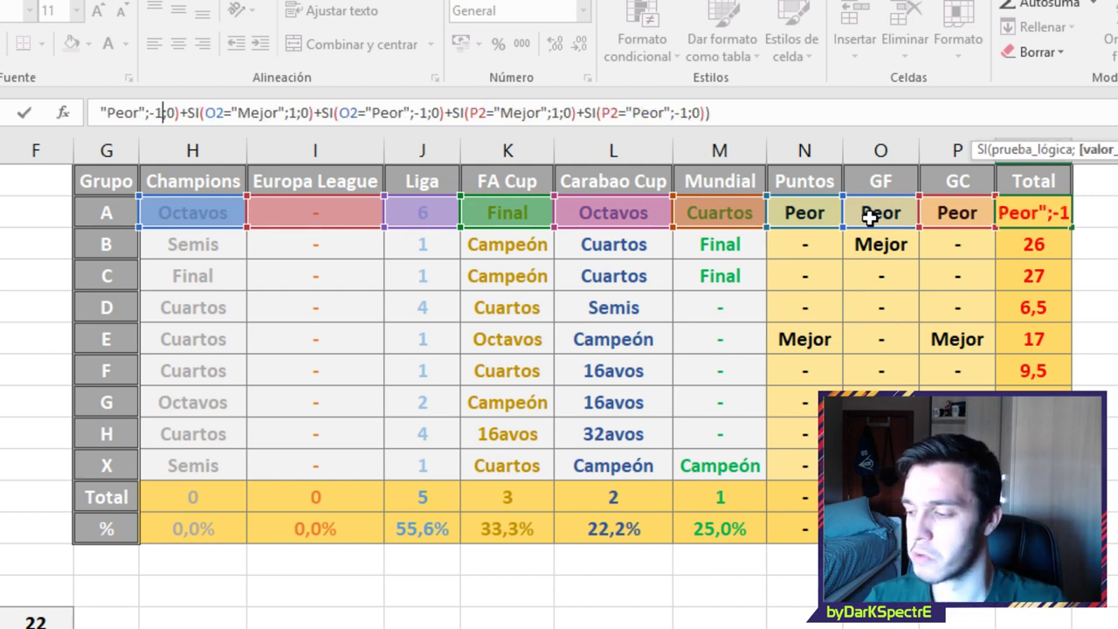
{"action": "key", "text": "Return"}
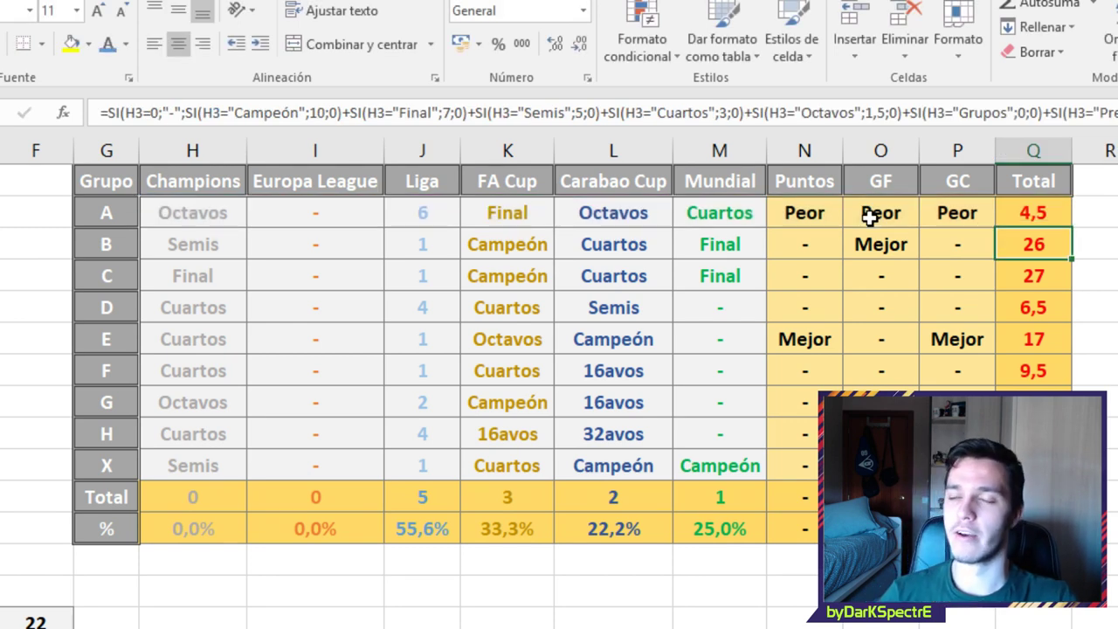
Replace the Mundial results of groups A, B, C and X with "-"
{"action": "key", "text": "Up"}
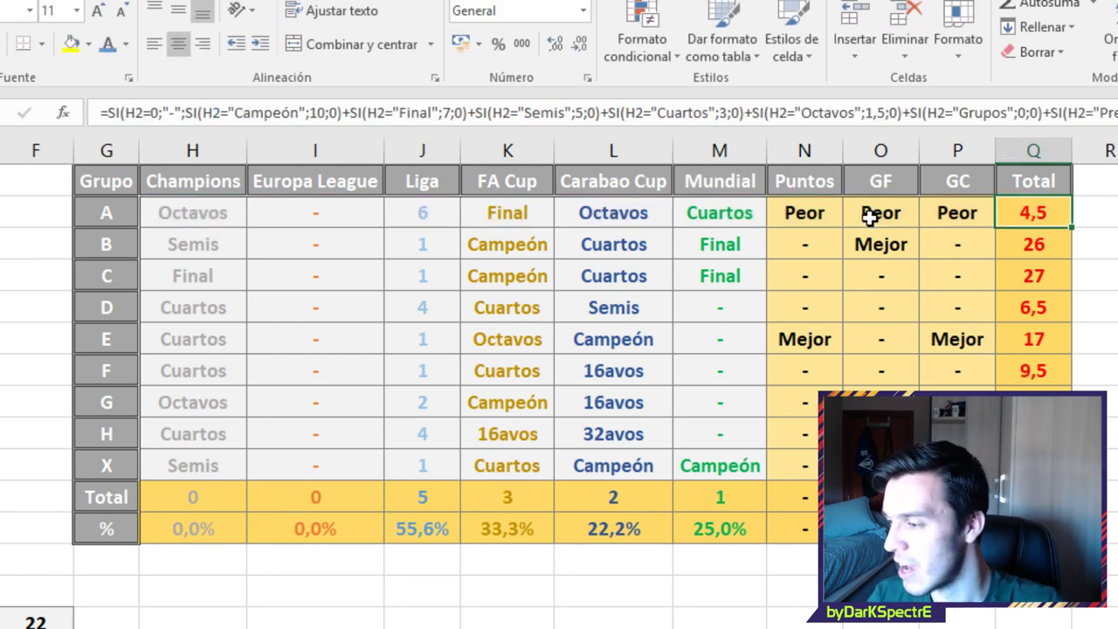
{"action": "key", "text": "Left"}
{"action": "key", "text": "Left"}
{"action": "key", "text": "Left"}
{"action": "key", "text": "Left"}
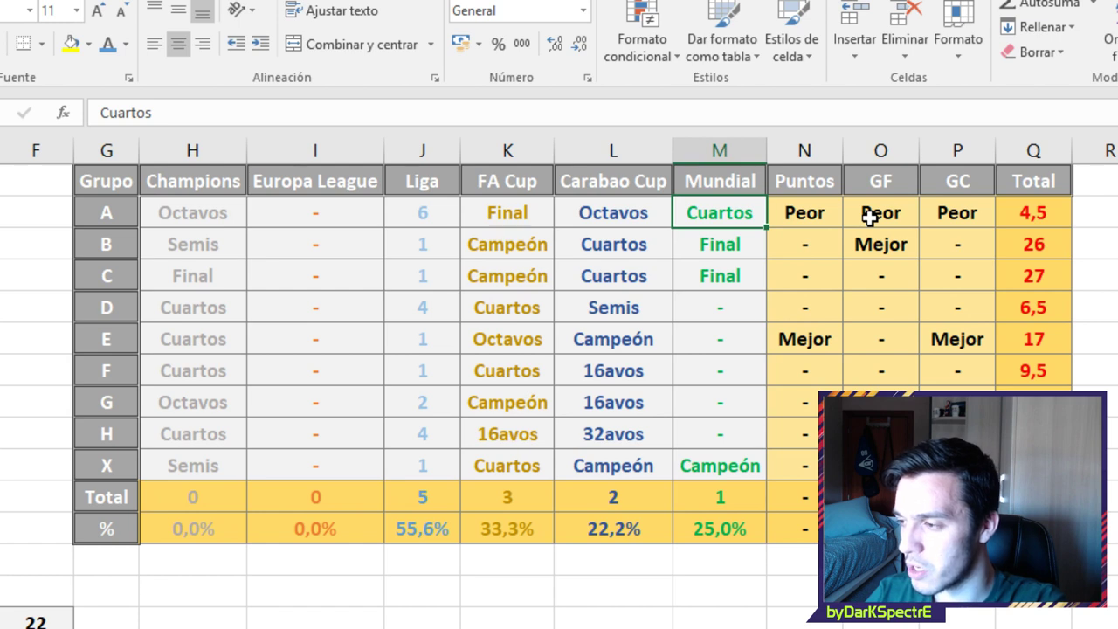
{"action": "type", "text": "-"}
{"action": "key", "text": "Return"}
{"action": "type", "text": "-"}
{"action": "key", "text": "Return"}
{"action": "type", "text": "-"}
{"action": "key", "text": "Return"}
{"action": "key", "text": "Return"}
{"action": "key", "text": "Return"}
{"action": "key", "text": "Return"}
{"action": "key", "text": "Return"}
{"action": "key", "text": "Return"}
{"action": "type", "text": "-"}
{"action": "key", "text": "Return"}
{"action": "key", "text": "Up"}
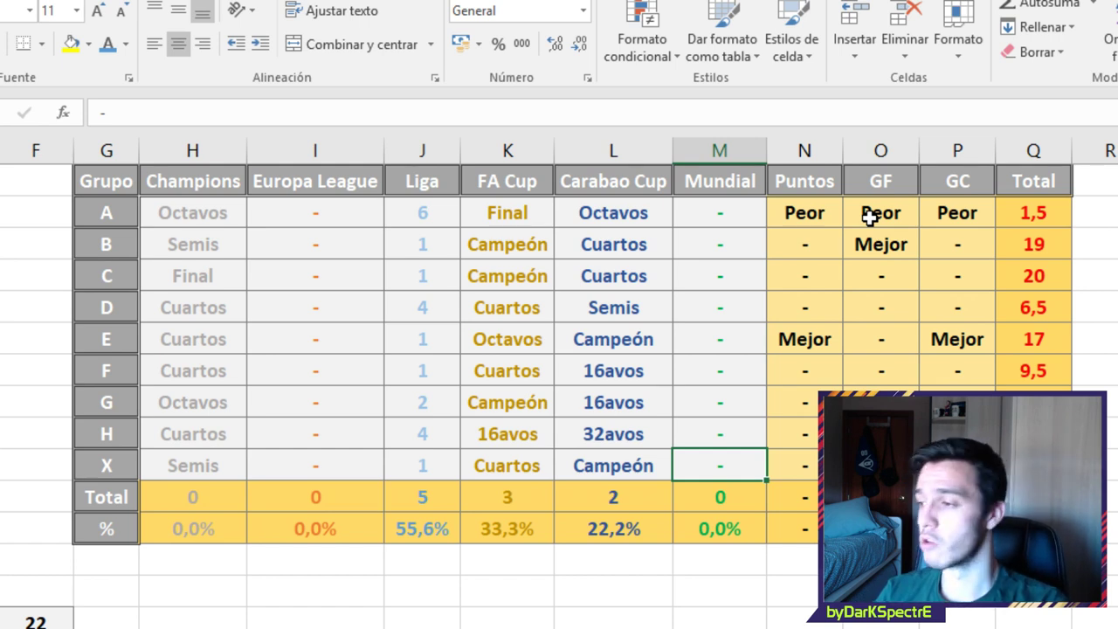
Undo the four replacements in the Mundial column for groups A, B, C and X
{"action": "key", "text": "ctrl+z"}
{"action": "key", "text": "ctrl+z"}
{"action": "key", "text": "ctrl+z"}
{"action": "key", "text": "ctrl+z"}
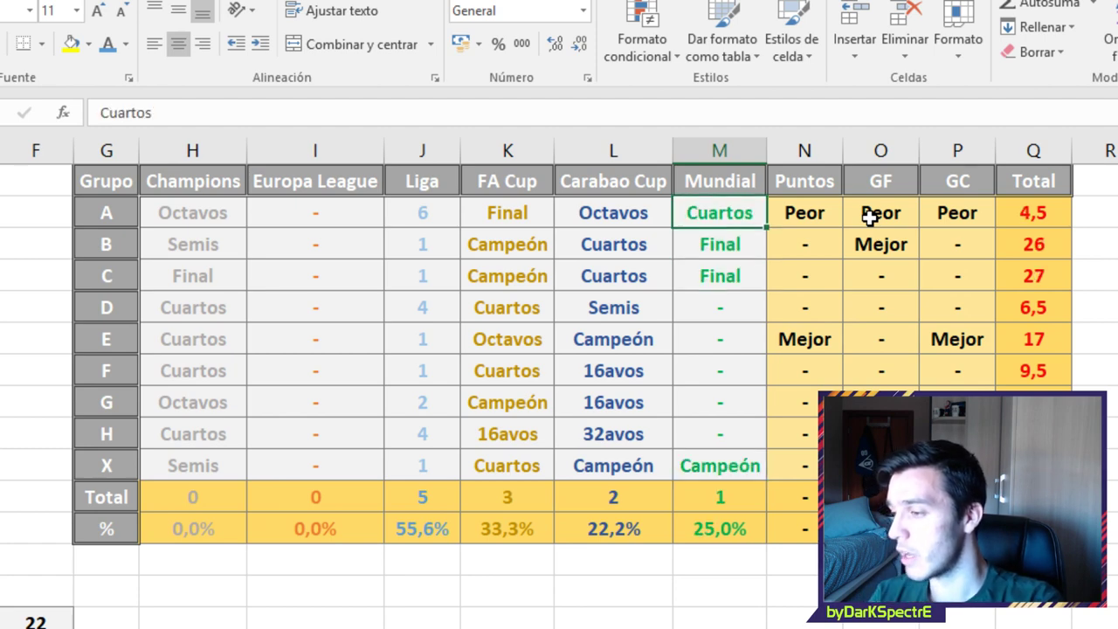
Return to the cell below the group draw table
{"action": "key", "text": "ctrl+z"}
{"action": "key", "text": "ctrl+z"}
{"action": "key", "text": "ctrl+z"}
{"action": "key", "text": "ctrl+z"}
{"action": "key", "text": "ctrl+z"}
{"action": "key", "text": "ctrl+z"}
{"action": "key", "text": "ctrl+z"}
{"action": "key", "text": "ctrl+z"}
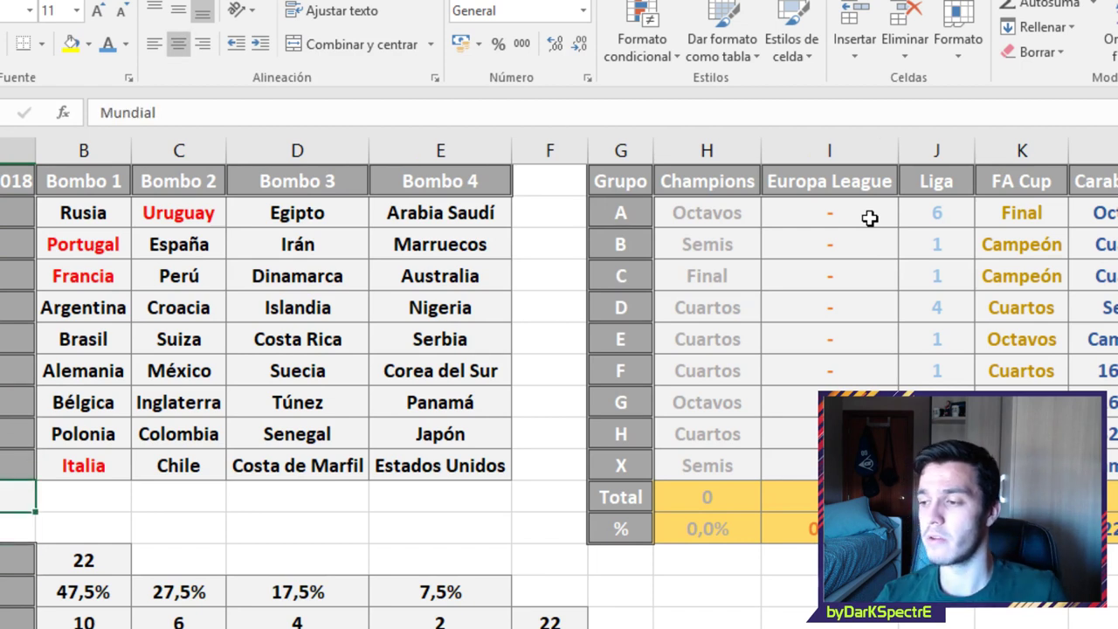